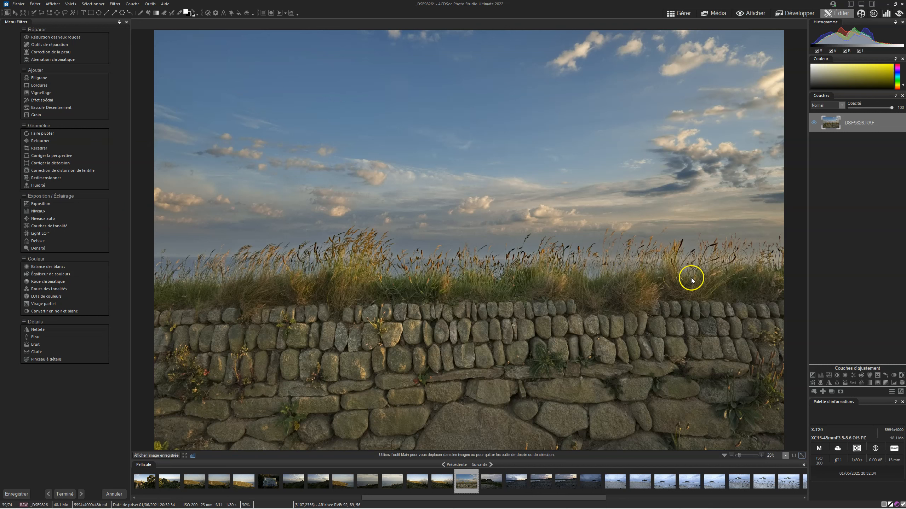
# - Duplicate the _DSF9826.RAF layer and open the layer effects for the copy
pyautogui.click(901, 392)
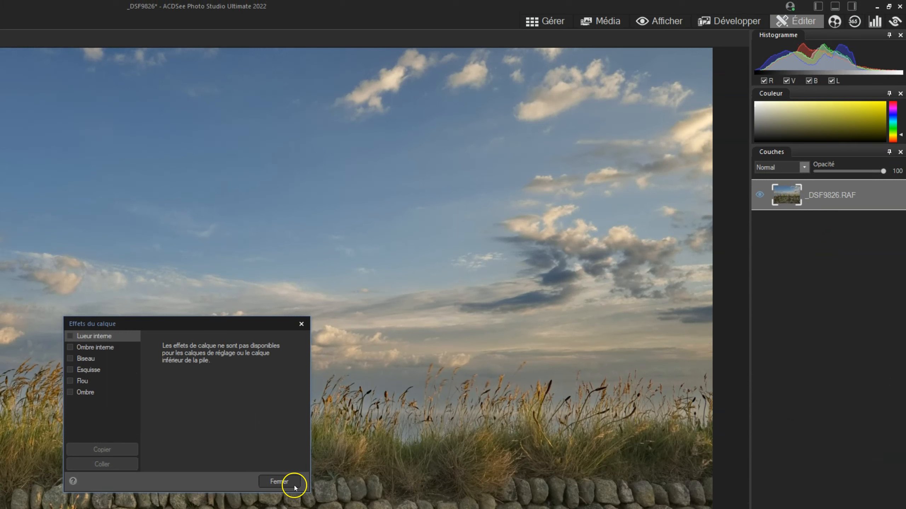
pyautogui.click(281, 481)
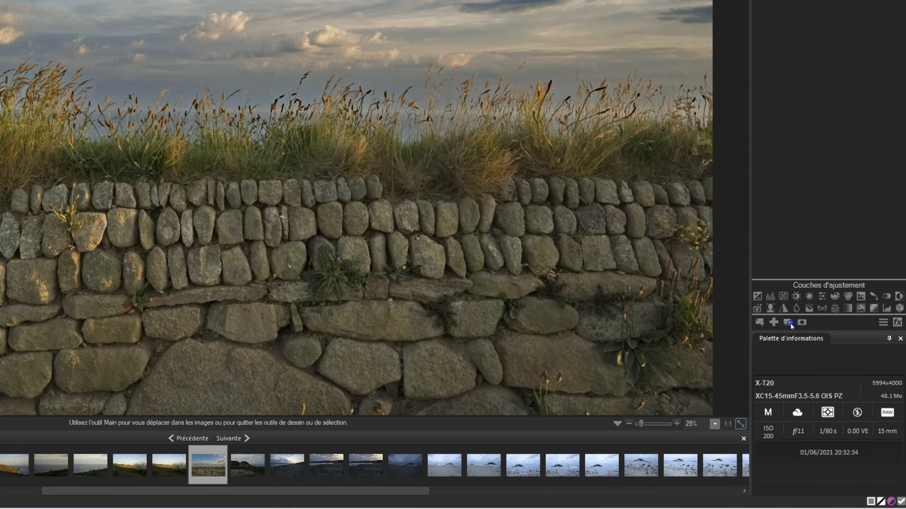
pyautogui.click(790, 323)
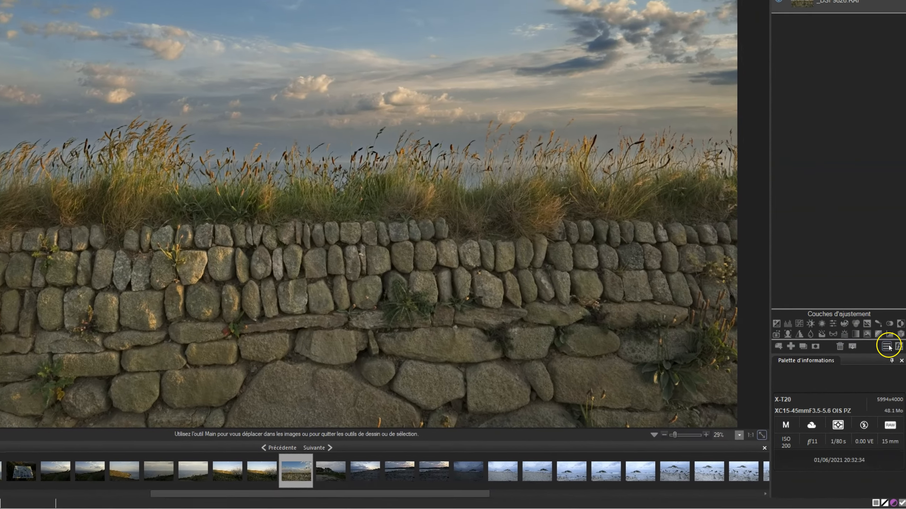
pyautogui.click(899, 346)
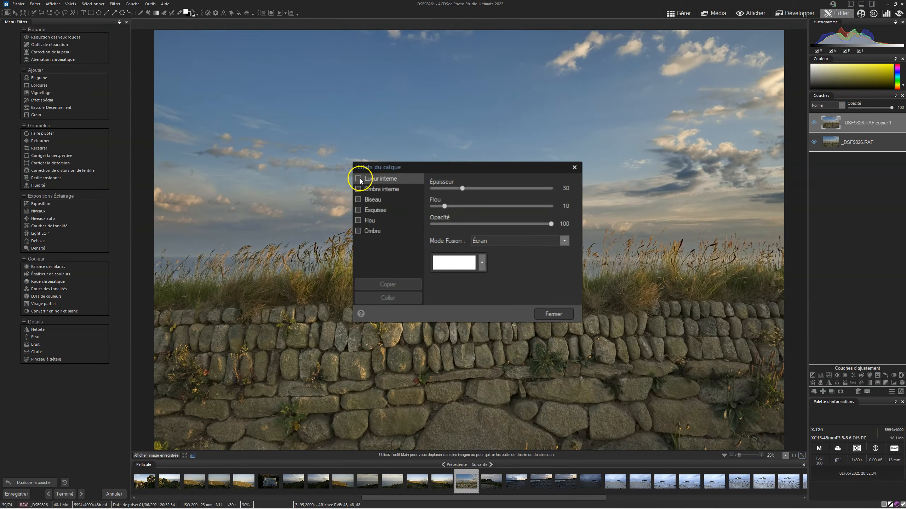
# - Enable the Lueur interne effect on the copied layer with Épaisseur 153 and Flou 63
pyautogui.click(358, 179)
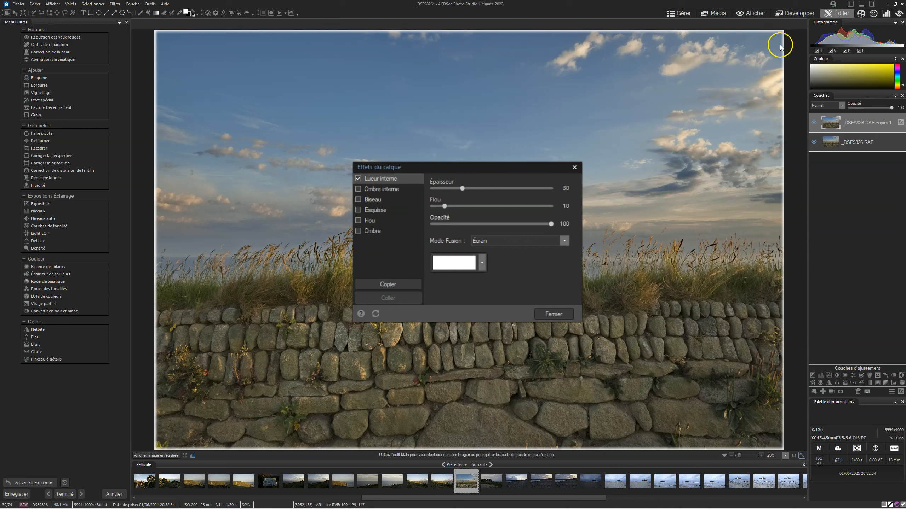
pyautogui.moveTo(463, 188); pyautogui.dragTo(531, 188)
pyautogui.moveTo(444, 206); pyautogui.dragTo(507, 218)
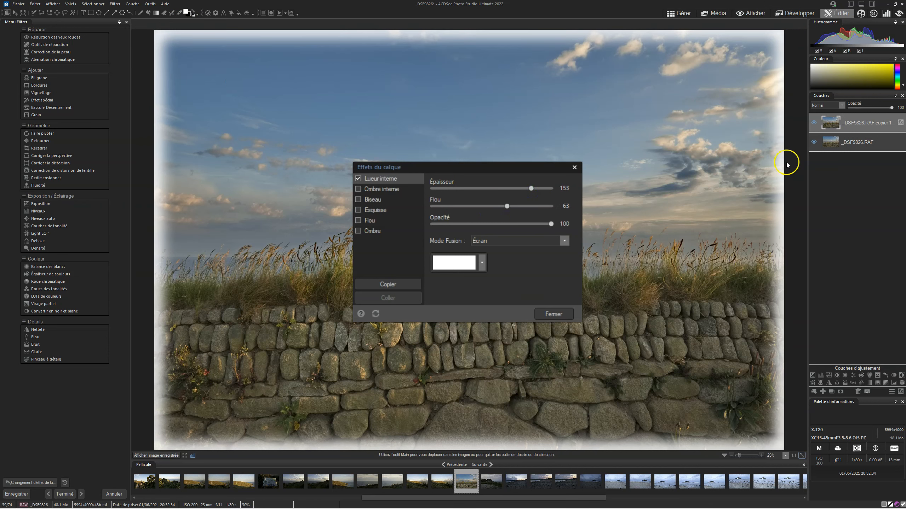
pyautogui.moveTo(551, 224); pyautogui.dragTo(590, 263)
# - Try the Multiplier blend mode on the inner glow and settle on Normal
pyautogui.click(564, 241)
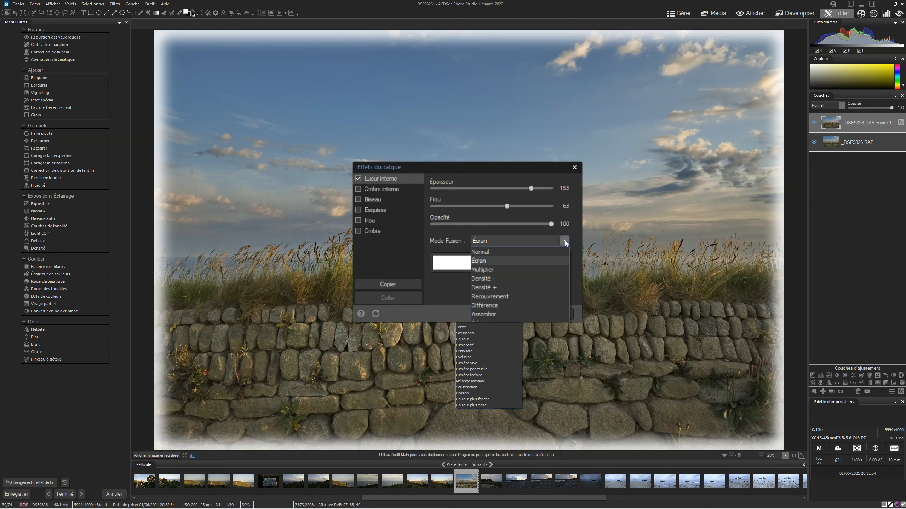
pyautogui.click(498, 273)
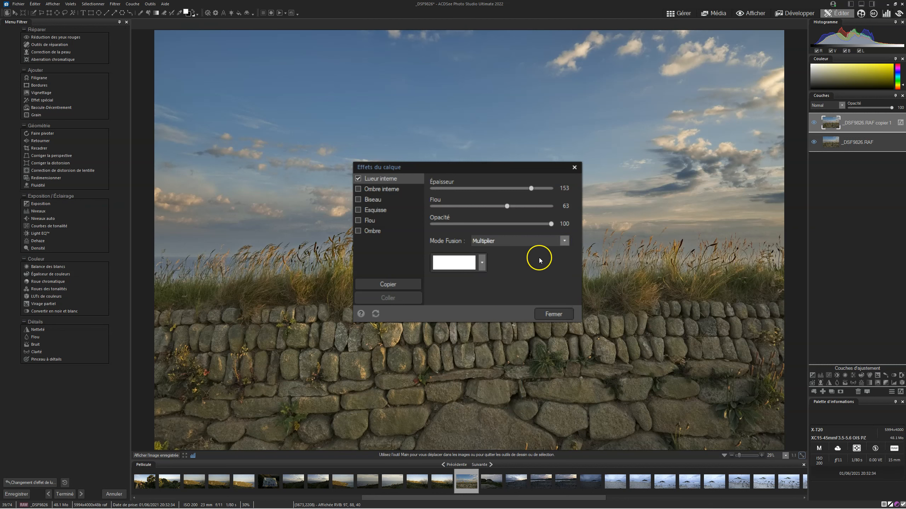
pyautogui.click(564, 241)
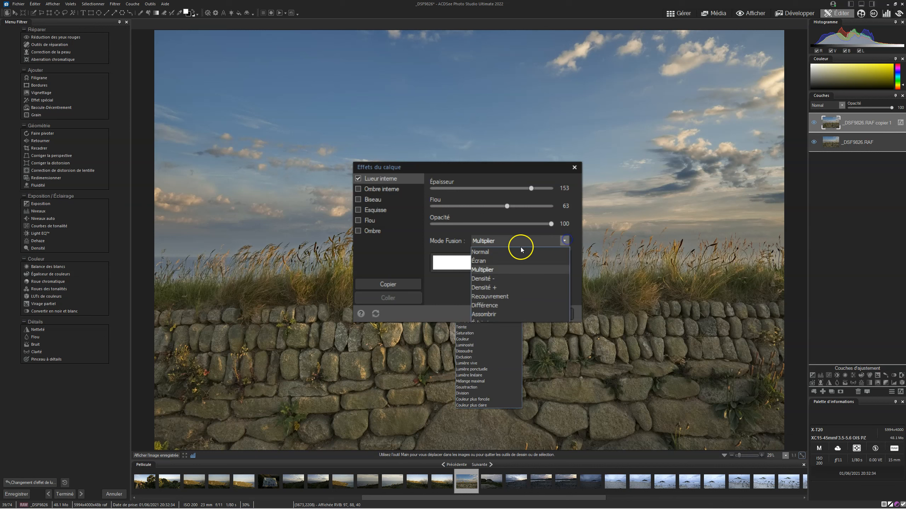
pyautogui.click(487, 253)
pyautogui.click(567, 242)
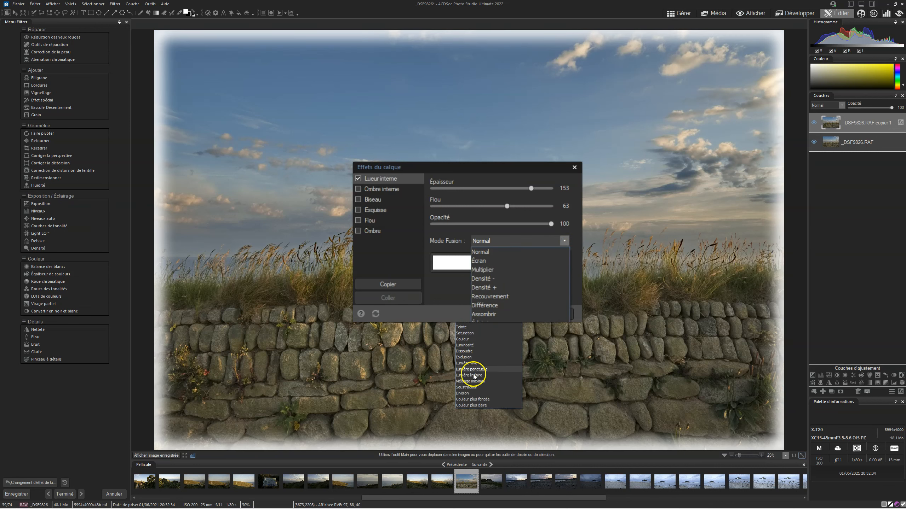
pyautogui.click(446, 297)
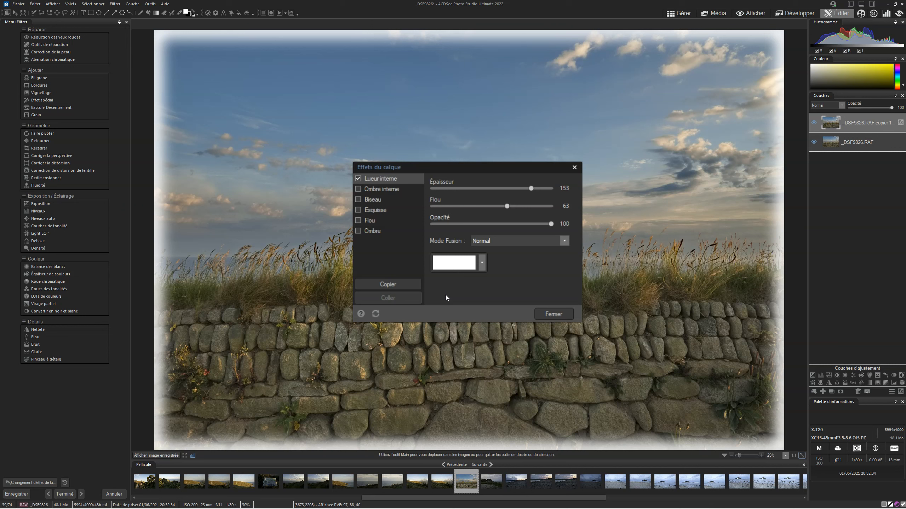
# - Try yellow as the inner glow's colour and change it to a medium blue
pyautogui.click(481, 263)
pyautogui.moveTo(463, 286); pyautogui.dragTo(557, 273)
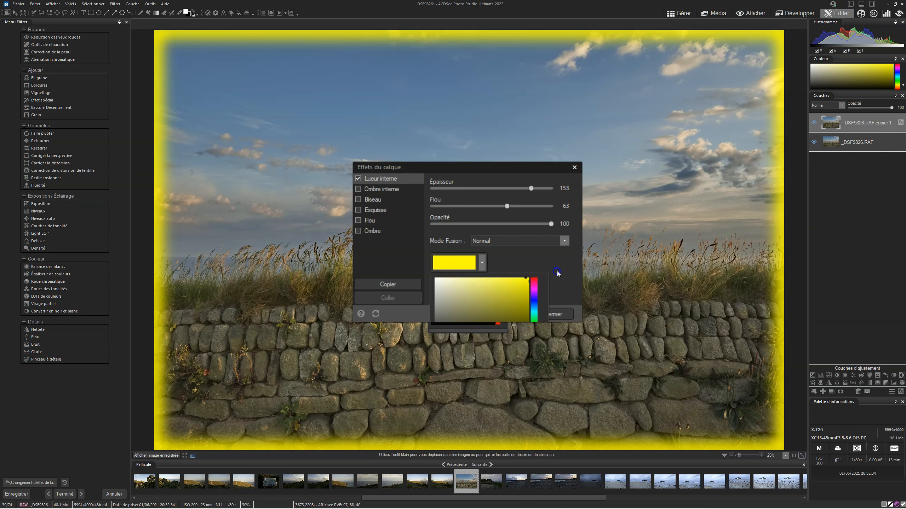
pyautogui.moveTo(538, 306)
pyautogui.mouseDown()
pyautogui.moveTo(522, 288)
pyautogui.moveTo(449, 311)
pyautogui.moveTo(488, 305)
pyautogui.mouseUp()
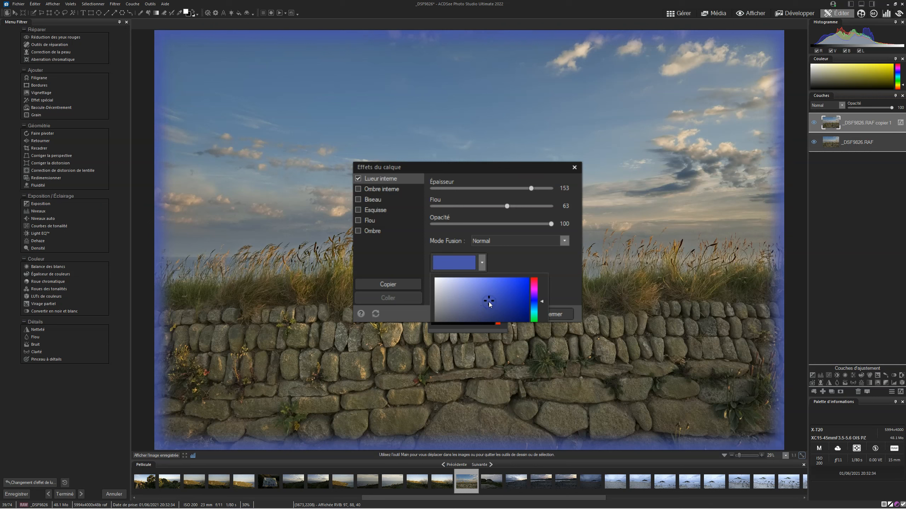
# - Bring the inner glow's Épaisseur to 30 and Flou to 10, and disable the effect
pyautogui.moveTo(505, 205); pyautogui.dragTo(432, 206)
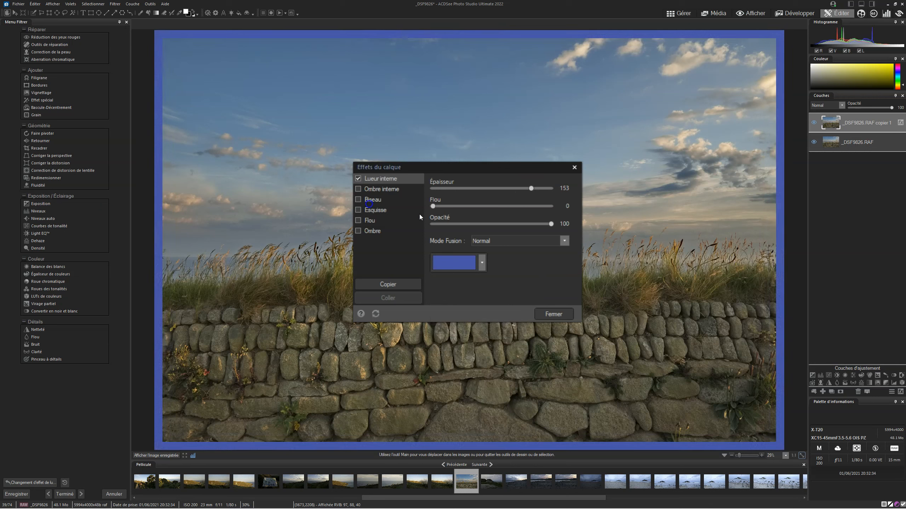
pyautogui.moveTo(531, 190); pyautogui.dragTo(462, 188)
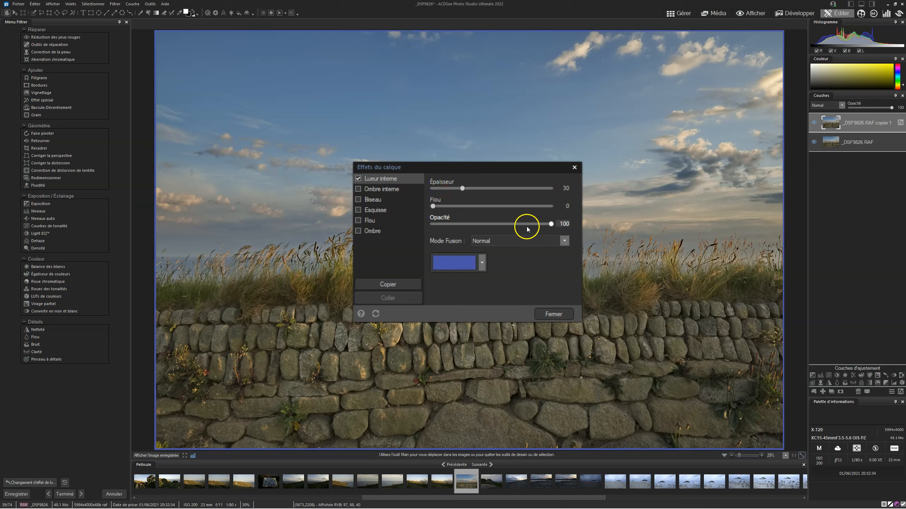
pyautogui.click(436, 207)
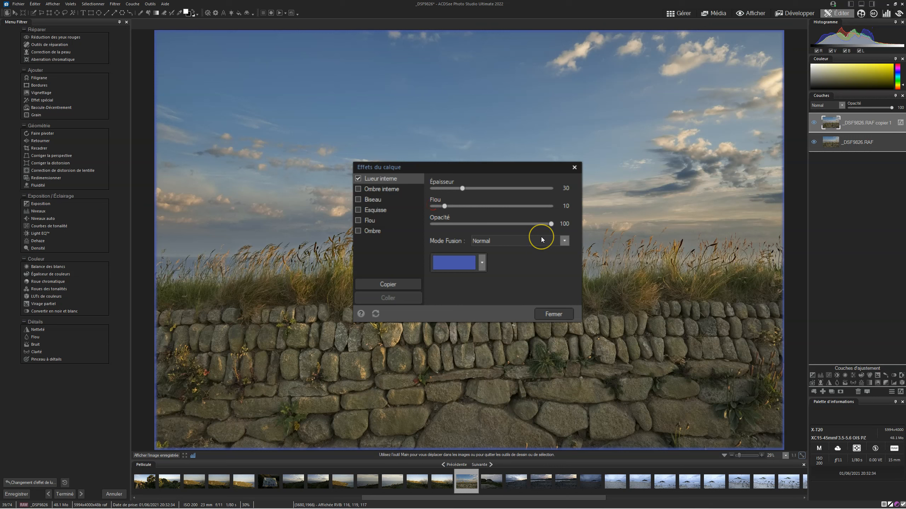
pyautogui.click(358, 178)
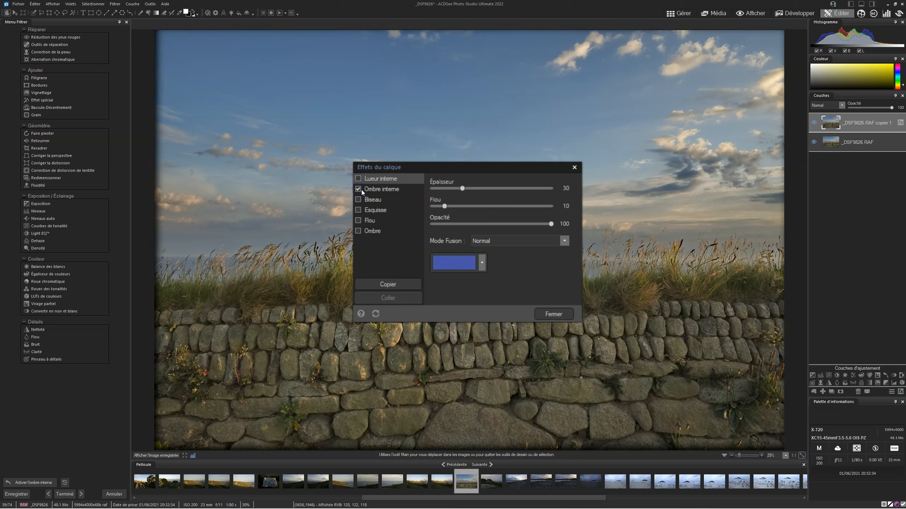
# - Enable the Ombre interne effect with Flou 200 and Opacité 77
pyautogui.click(359, 190)
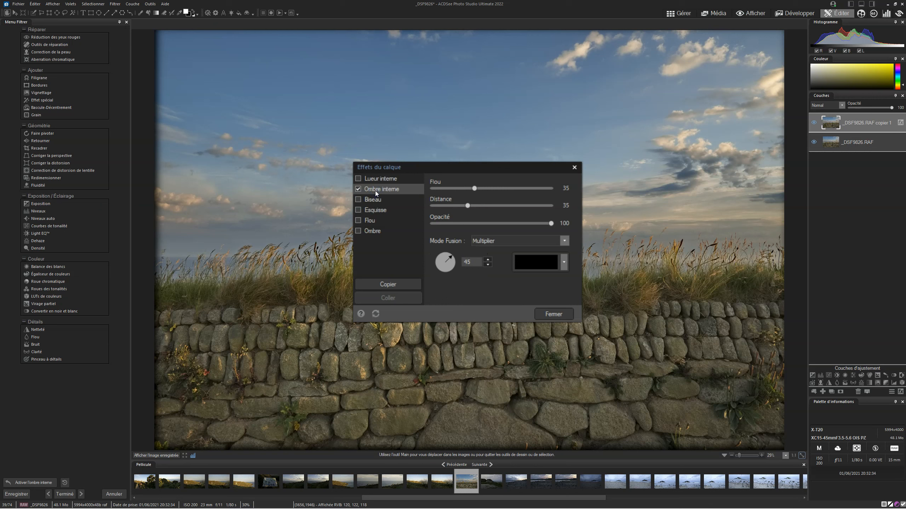
pyautogui.moveTo(474, 188); pyautogui.dragTo(536, 189)
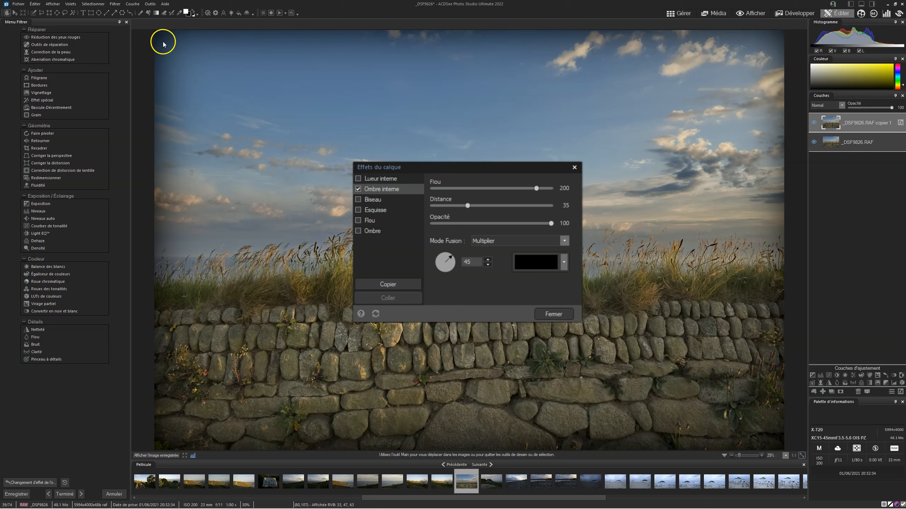
pyautogui.moveTo(467, 205)
pyautogui.mouseDown()
pyautogui.moveTo(534, 210)
pyautogui.moveTo(426, 209)
pyautogui.moveTo(527, 207)
pyautogui.moveTo(468, 207)
pyautogui.mouseUp()
pyautogui.moveTo(551, 223); pyautogui.dragTo(523, 223)
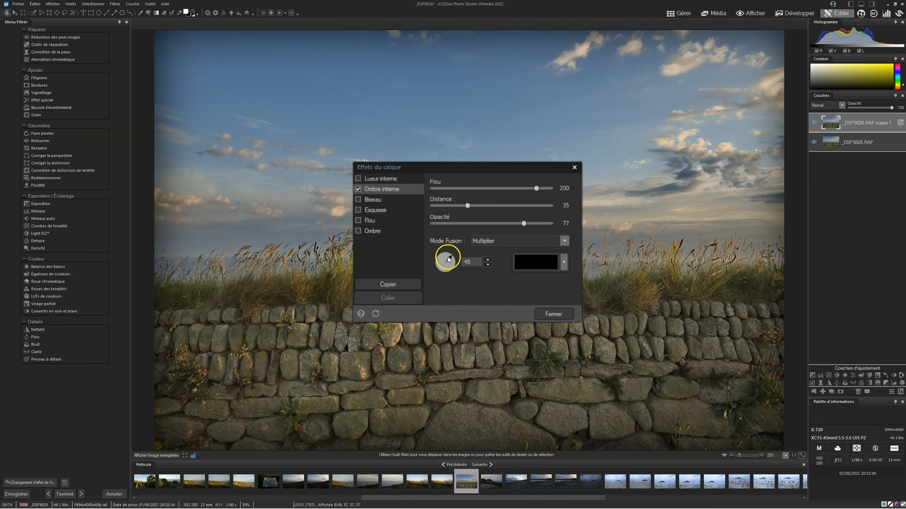
# - Try other angles for the inner shadow and reset all layer effects
pyautogui.moveTo(440, 279); pyautogui.dragTo(454, 253)
pyautogui.click(487, 259)
pyautogui.click(376, 314)
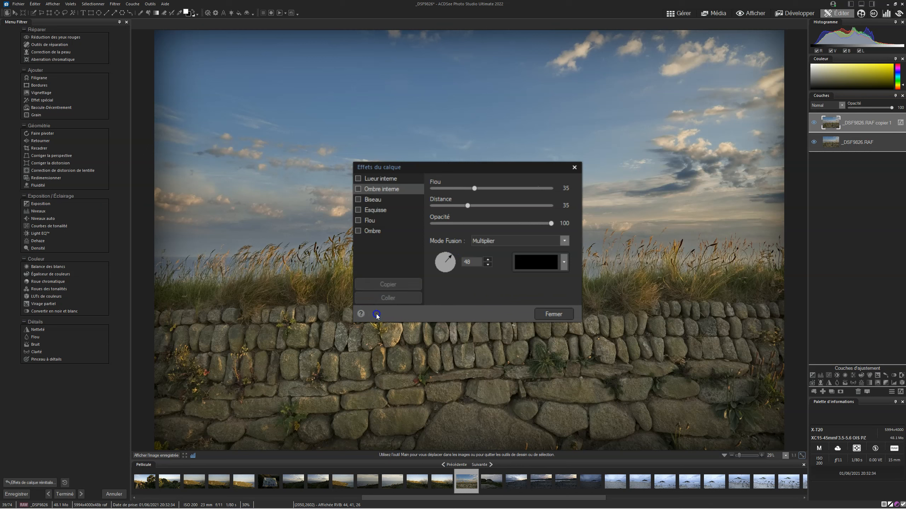
# - Try the Biseau effect on the full-size copy with Élévation 81 and an adjusted light source, and reset the layer effects
pyautogui.click(369, 201)
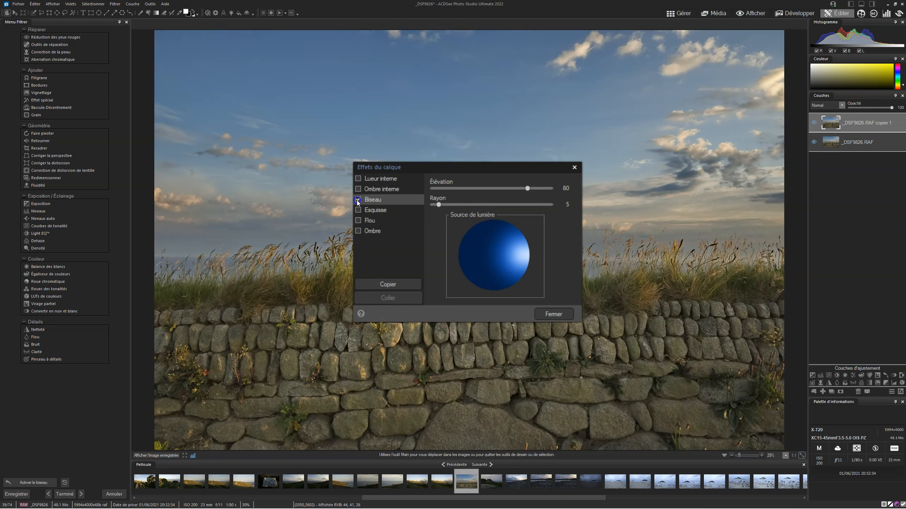
pyautogui.click(358, 200)
pyautogui.moveTo(490, 249); pyautogui.dragTo(523, 254)
pyautogui.moveTo(528, 188)
pyautogui.mouseDown()
pyautogui.moveTo(420, 185)
pyautogui.moveTo(542, 186)
pyautogui.moveTo(434, 187)
pyautogui.moveTo(548, 207)
pyautogui.moveTo(431, 194)
pyautogui.moveTo(527, 189)
pyautogui.moveTo(433, 186)
pyautogui.moveTo(502, 184)
pyautogui.moveTo(529, 193)
pyautogui.mouseUp()
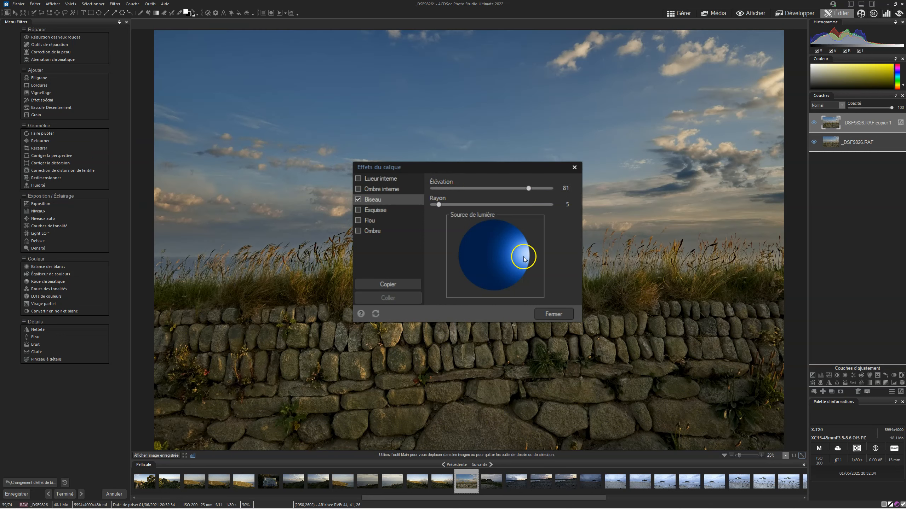
pyautogui.click(376, 314)
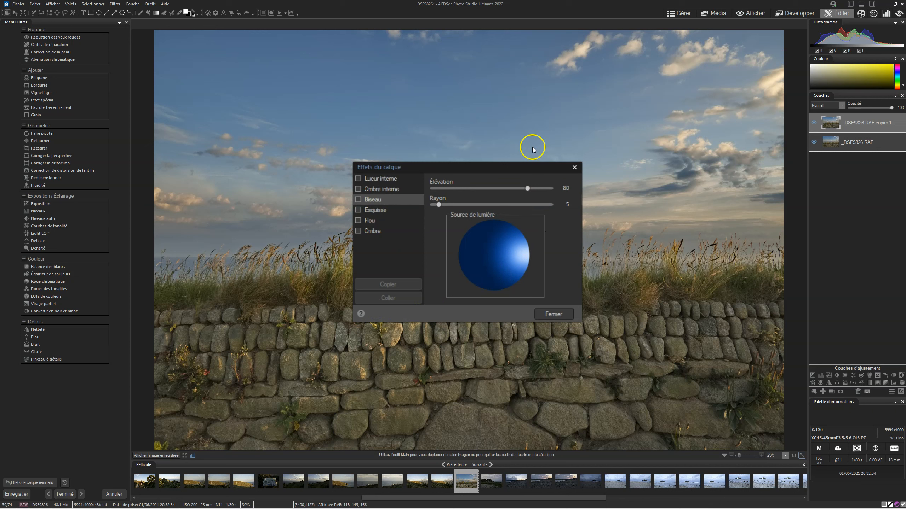
# - Enable the Esquisse effect, try its Épaisseur setting, and disable the effect
pyautogui.click(379, 210)
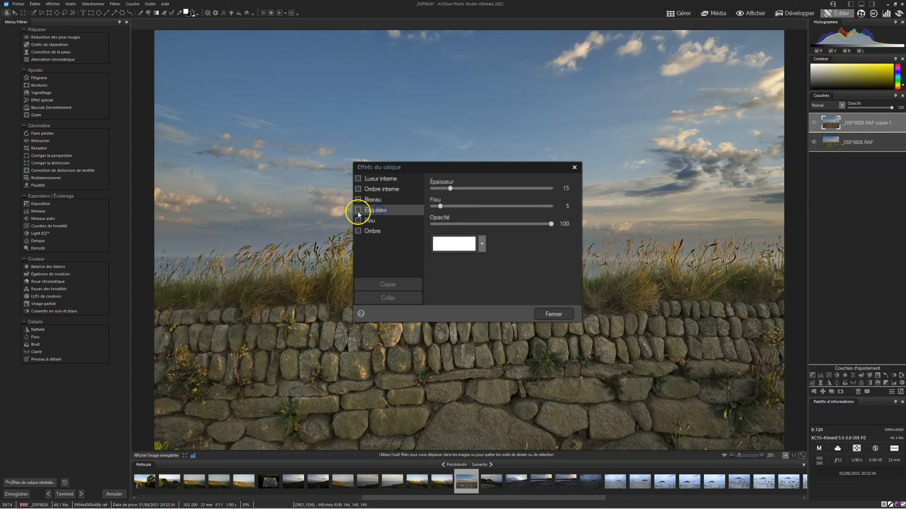
pyautogui.click(358, 211)
pyautogui.moveTo(450, 188)
pyautogui.mouseDown()
pyautogui.moveTo(503, 189)
pyautogui.moveTo(450, 187)
pyautogui.mouseUp()
pyautogui.click(358, 210)
# - Enable the Flou effect, try Intensité values up to at least 170, return it to 10 and disable the effect
pyautogui.click(358, 220)
pyautogui.click(375, 221)
pyautogui.moveTo(443, 187); pyautogui.dragTo(473, 192)
pyautogui.moveTo(555, 194); pyautogui.dragTo(519, 199)
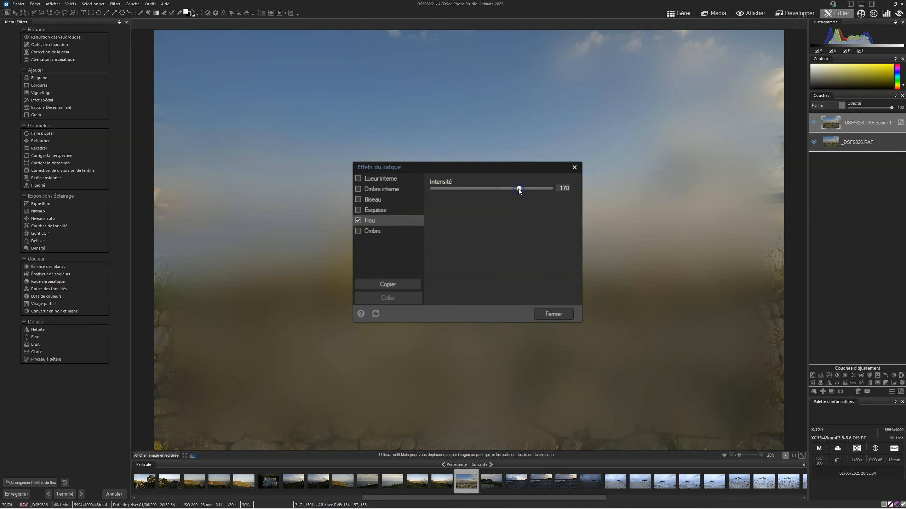
pyautogui.moveTo(518, 191); pyautogui.dragTo(442, 193)
pyautogui.click(358, 220)
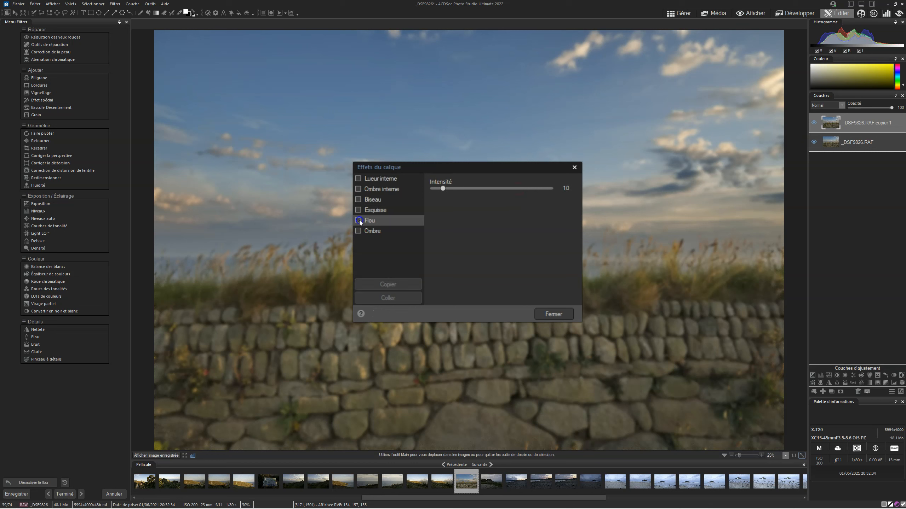
# - Try the Ombre effect with a changed Flou on the full-size copy and close the layer effects
pyautogui.click(358, 230)
pyautogui.click(383, 233)
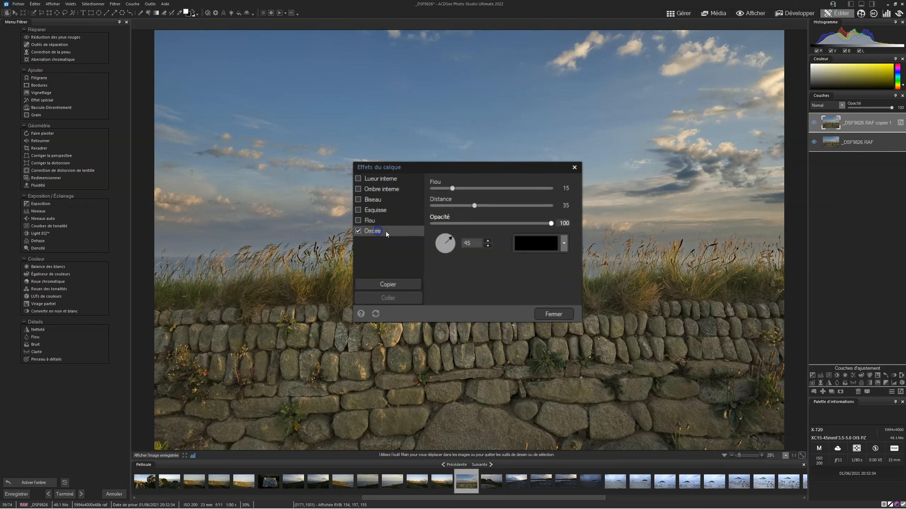
pyautogui.moveTo(456, 188); pyautogui.dragTo(492, 189)
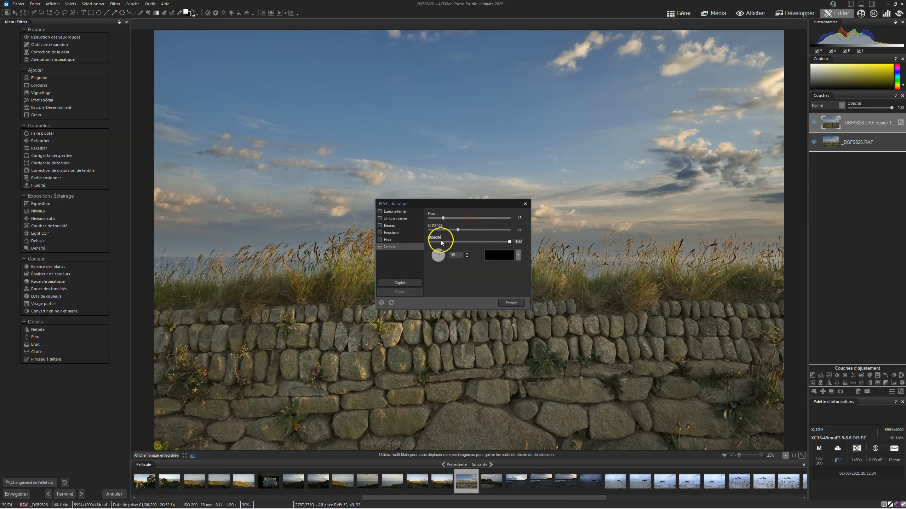
pyautogui.click(519, 303)
# - Scale down the copied layer and position it over the middle of the photo
pyautogui.click(37, 20)
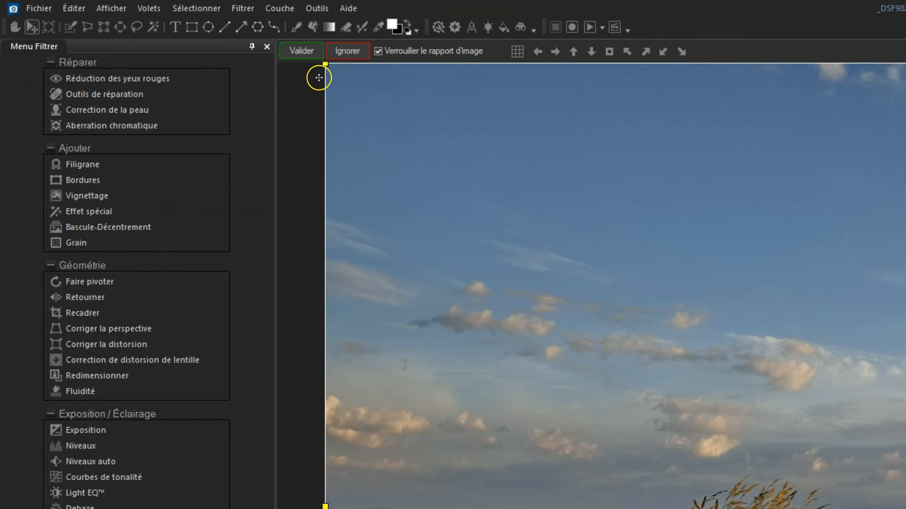
pyautogui.moveTo(325, 65); pyautogui.dragTo(747, 476)
pyautogui.moveTo(545, 338); pyautogui.dragTo(494, 280)
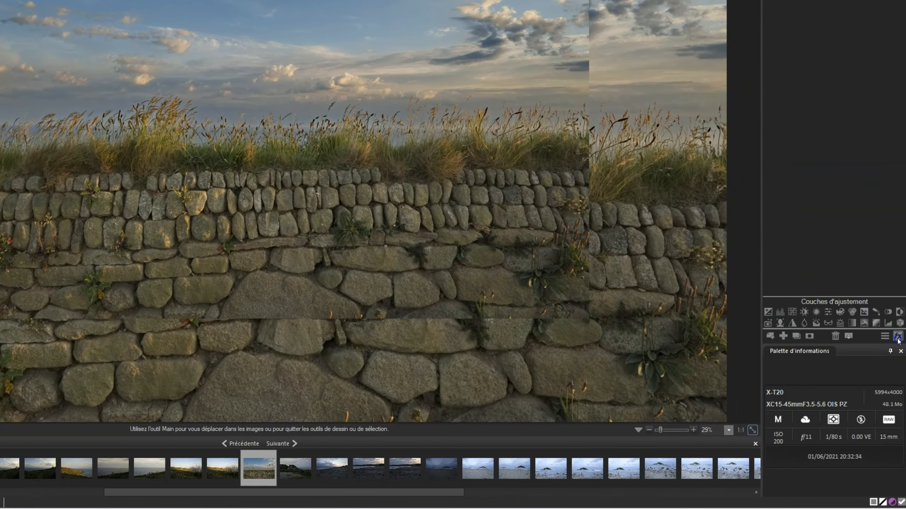
# - Enable the Biseau effect on the reduced copy and adjust the direction of its light source
pyautogui.click(897, 338)
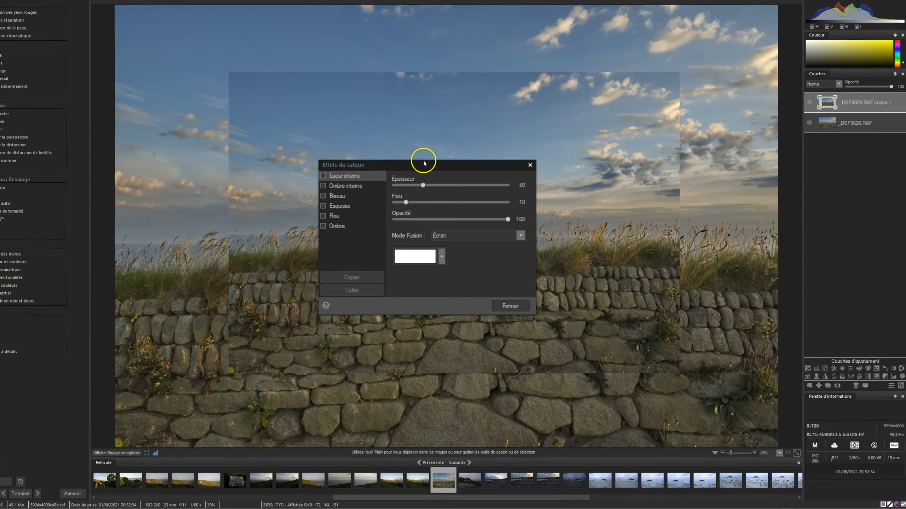
pyautogui.click(343, 208)
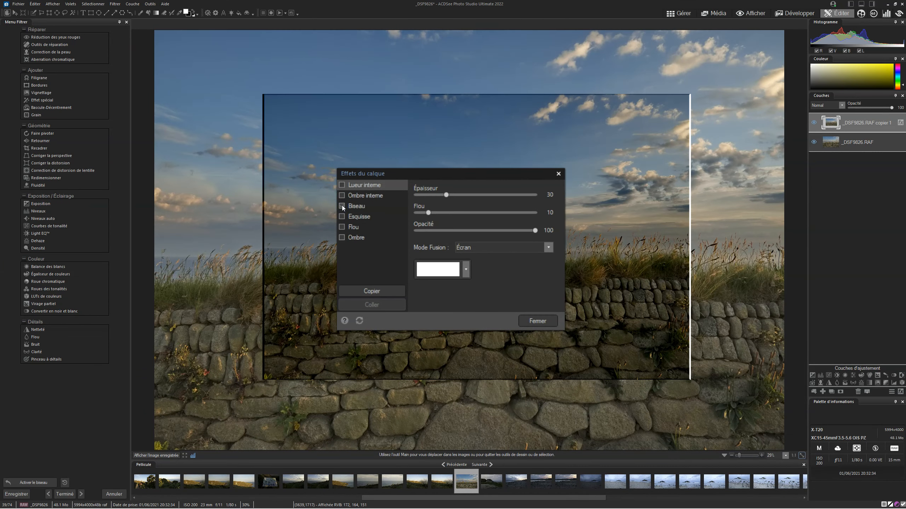
pyautogui.click(352, 207)
pyautogui.moveTo(507, 260)
pyautogui.mouseDown()
pyautogui.moveTo(440, 265)
pyautogui.moveTo(478, 259)
pyautogui.moveTo(483, 283)
pyautogui.moveTo(463, 264)
pyautogui.moveTo(490, 262)
pyautogui.moveTo(460, 266)
pyautogui.moveTo(489, 274)
pyautogui.moveTo(511, 252)
pyautogui.mouseUp()
# - Set the bevel's Rayon to 100 and Élévation to 75, with the light source at the sphere's upper right
pyautogui.moveTo(511, 194)
pyautogui.mouseDown()
pyautogui.moveTo(529, 196)
pyautogui.moveTo(437, 194)
pyautogui.moveTo(540, 196)
pyautogui.moveTo(526, 195)
pyautogui.mouseUp()
pyautogui.moveTo(422, 211); pyautogui.dragTo(502, 195)
pyautogui.moveTo(501, 259)
pyautogui.mouseDown()
pyautogui.moveTo(435, 269)
pyautogui.moveTo(477, 293)
pyautogui.moveTo(449, 252)
pyautogui.moveTo(509, 249)
pyautogui.mouseUp()
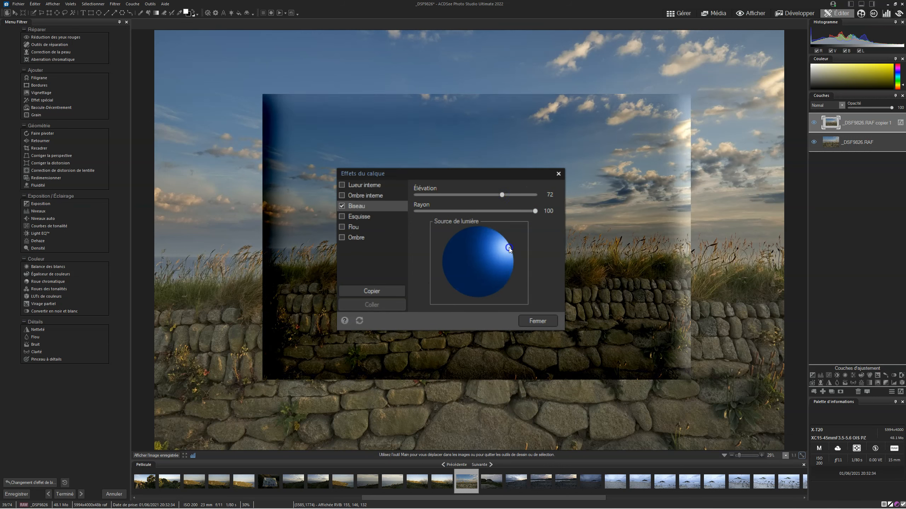
pyautogui.moveTo(502, 195); pyautogui.dragTo(740, 345)
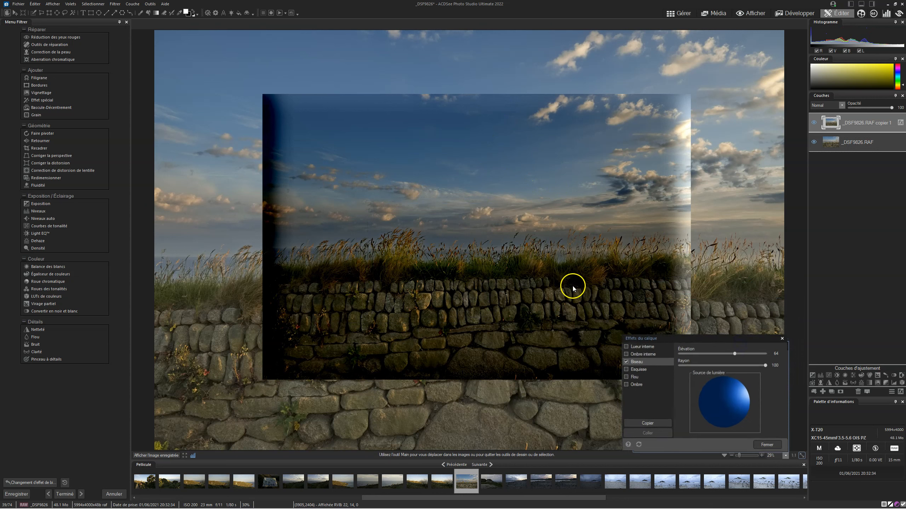
pyautogui.moveTo(701, 299); pyautogui.dragTo(721, 304)
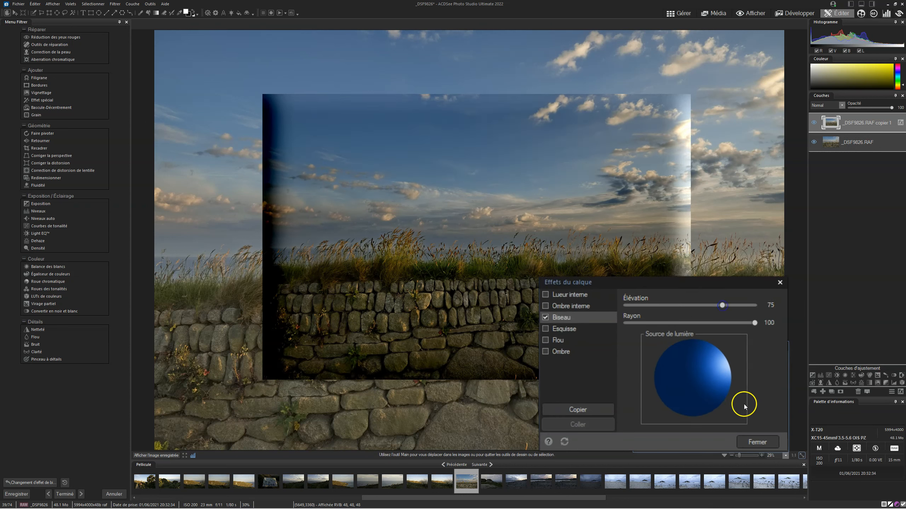
# - Reset the layer effects and try Esquisse on the reduced copy with Épaisseur 80, Flou 116 and a yellow colour, then reset again
pyautogui.click(565, 442)
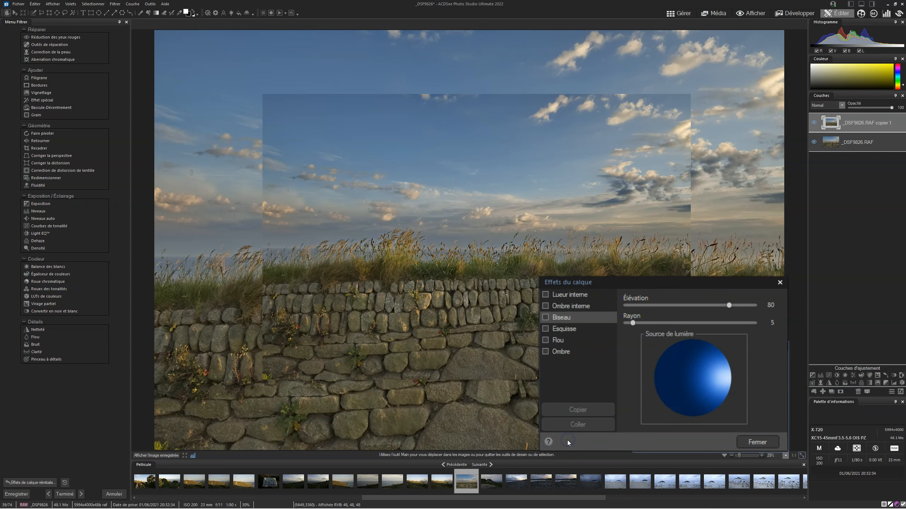
pyautogui.click(574, 332)
pyautogui.click(553, 329)
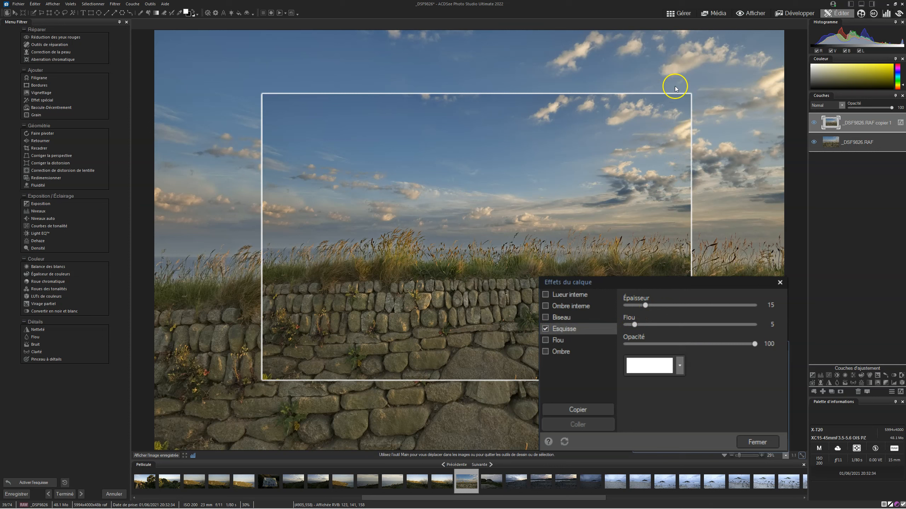
pyautogui.moveTo(644, 304); pyautogui.dragTo(728, 305)
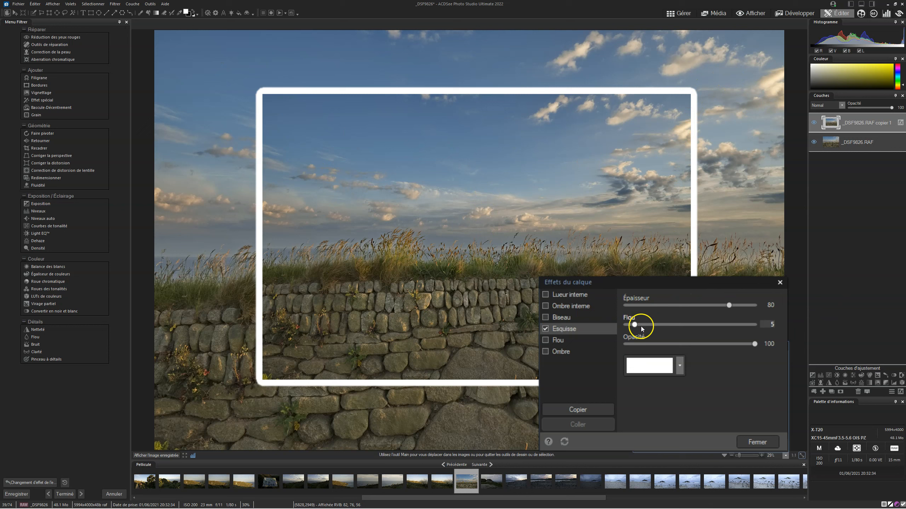
pyautogui.moveTo(634, 325)
pyautogui.mouseDown()
pyautogui.moveTo(720, 325)
pyautogui.moveTo(681, 344)
pyautogui.moveTo(711, 356)
pyautogui.moveTo(758, 353)
pyautogui.mouseUp()
pyautogui.click(679, 369)
pyautogui.moveTo(719, 402); pyautogui.dragTo(727, 388)
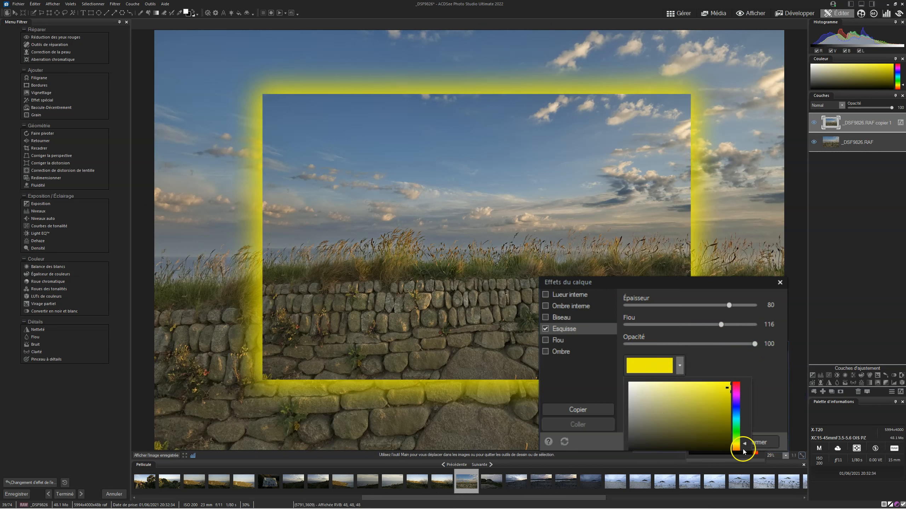
pyautogui.click(568, 443)
# - Toggle the Ombre, Biseau and Esquisse effects on and off to compare them on the reduced copy
pyautogui.click(545, 351)
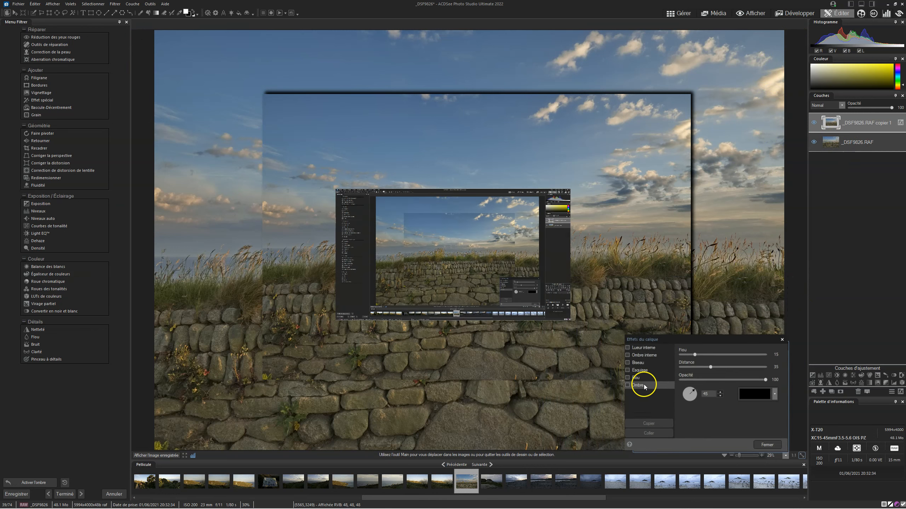
pyautogui.click(644, 389)
pyautogui.click(558, 356)
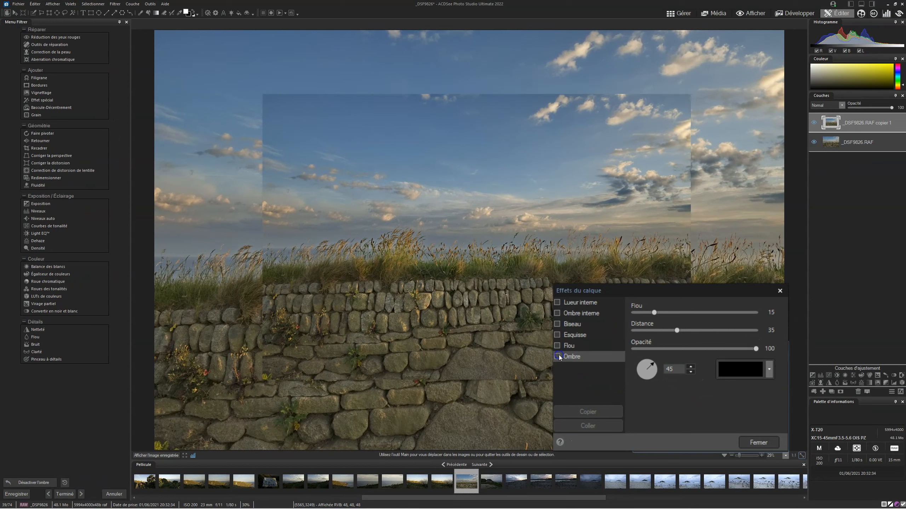
pyautogui.click(558, 357)
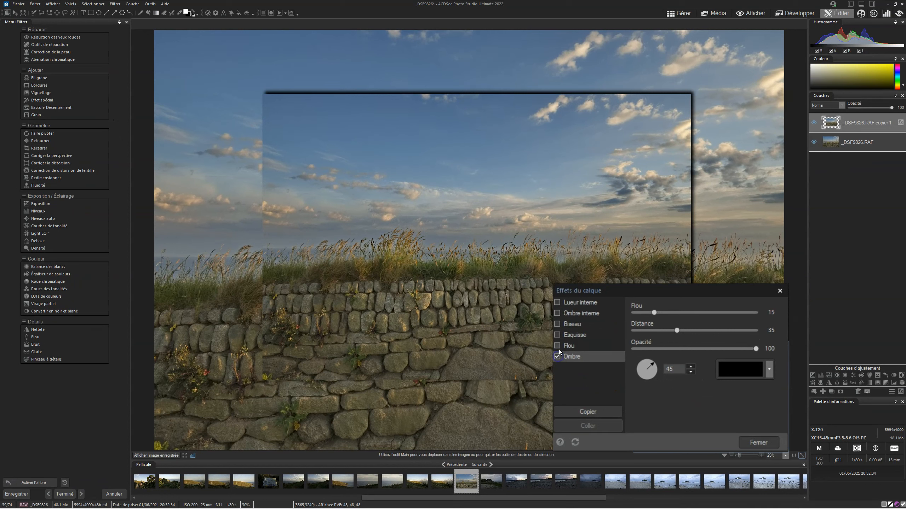
pyautogui.click(556, 324)
pyautogui.click(555, 334)
pyautogui.click(556, 335)
pyautogui.click(556, 356)
# - Compare Lueur interne and Ombre interne on the reduced copy, leaving only Lueur interne enabled, and close the layer effects
pyautogui.click(557, 303)
pyautogui.click(557, 314)
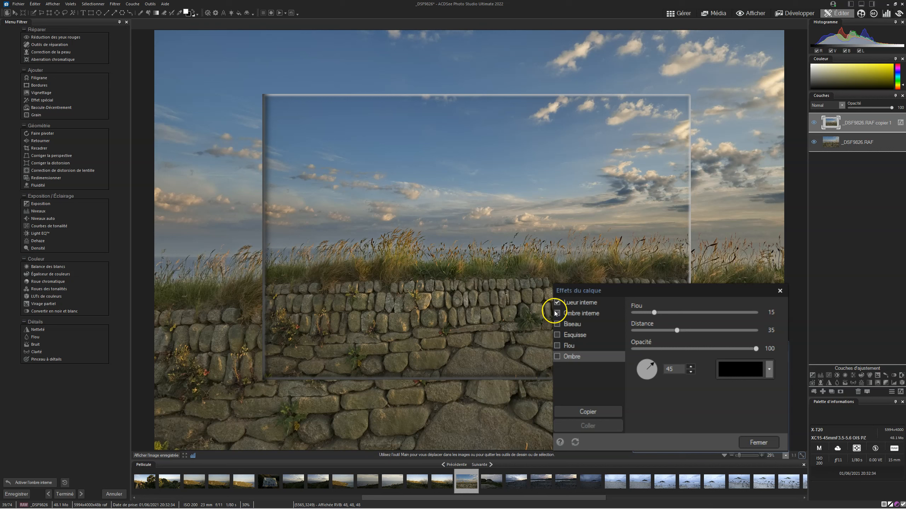
pyautogui.click(557, 314)
pyautogui.click(557, 303)
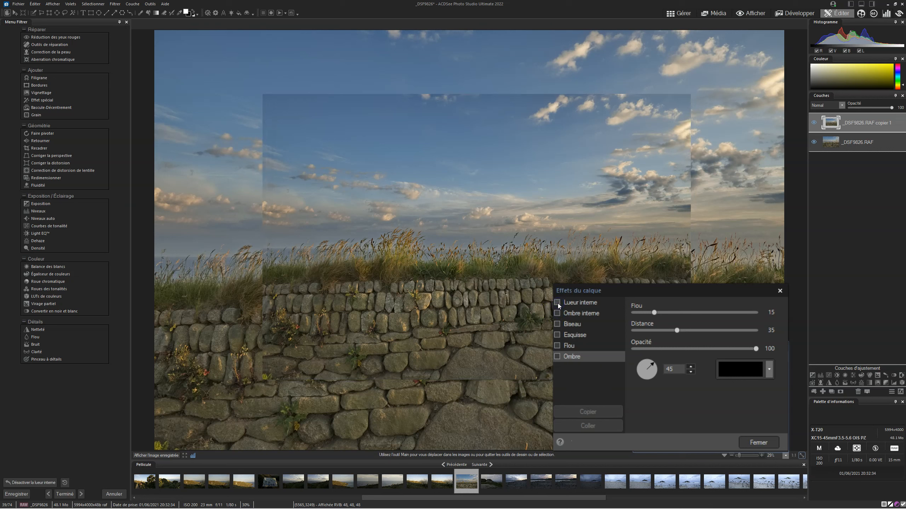
pyautogui.click(558, 303)
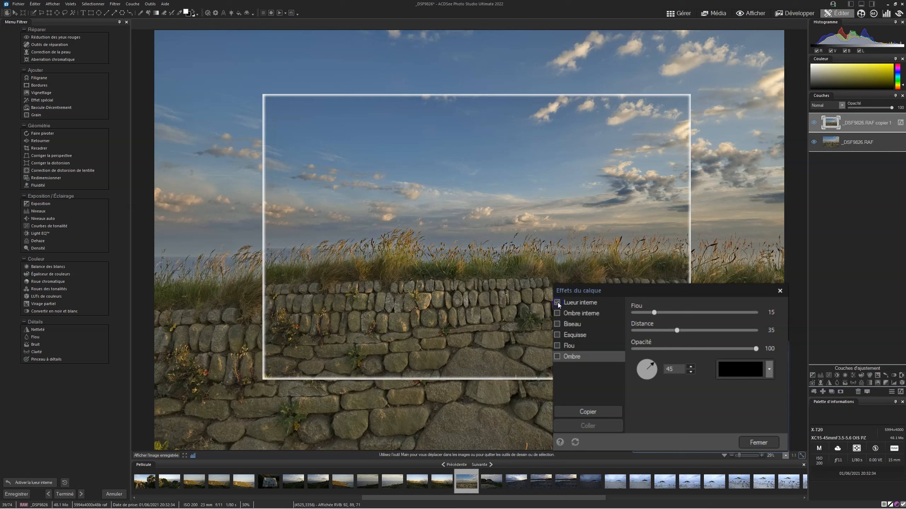
pyautogui.click(758, 442)
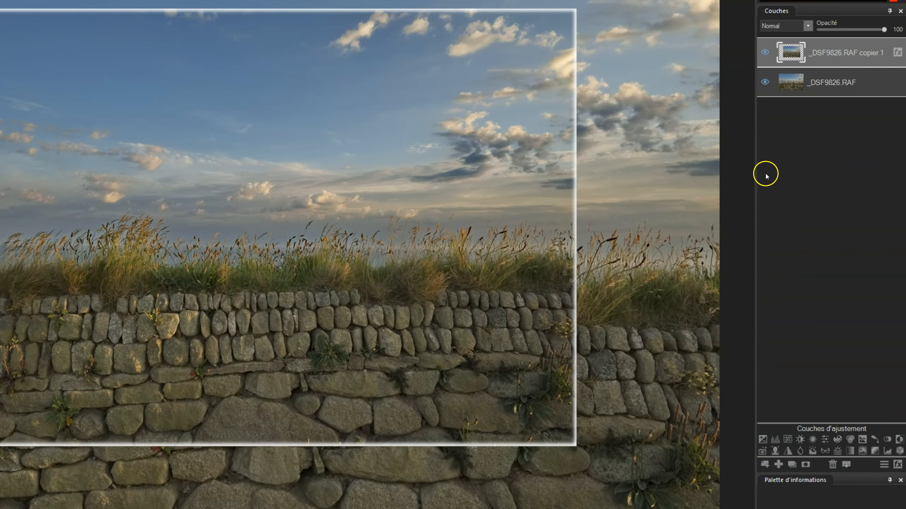
pyautogui.click(899, 52)
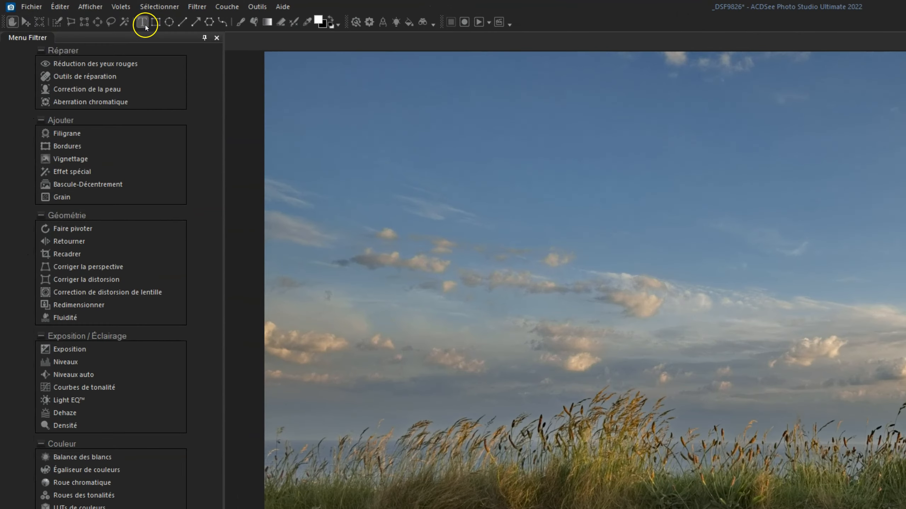
# - Add a text layer in the sky reading "Acdsee photo studio"
pyautogui.click(82, 13)
pyautogui.click(687, 191)
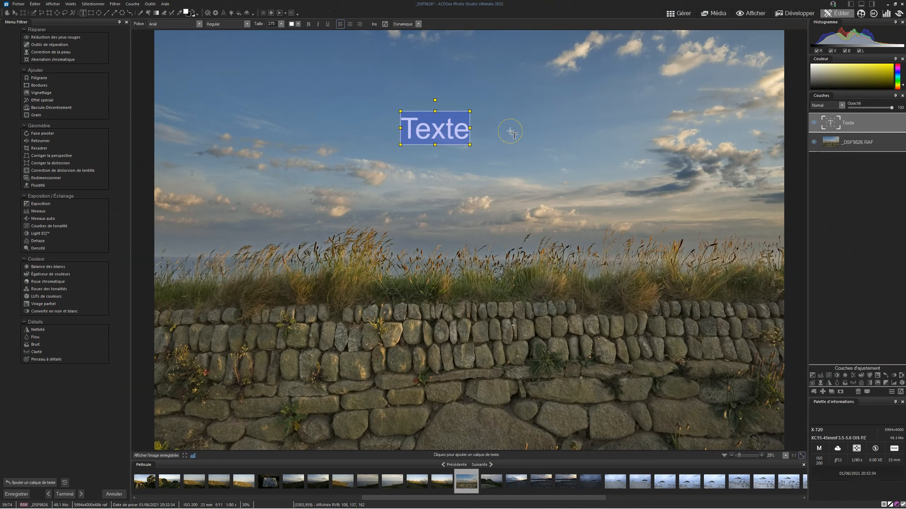
pyautogui.write('Acdsee ')
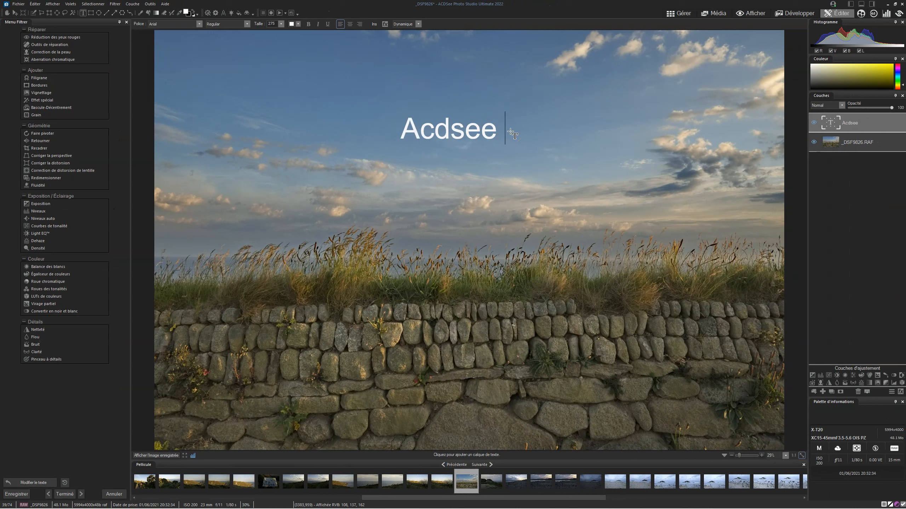
pyautogui.write('photo stu')
pyautogui.press('BackSpace')
pyautogui.write('tud')
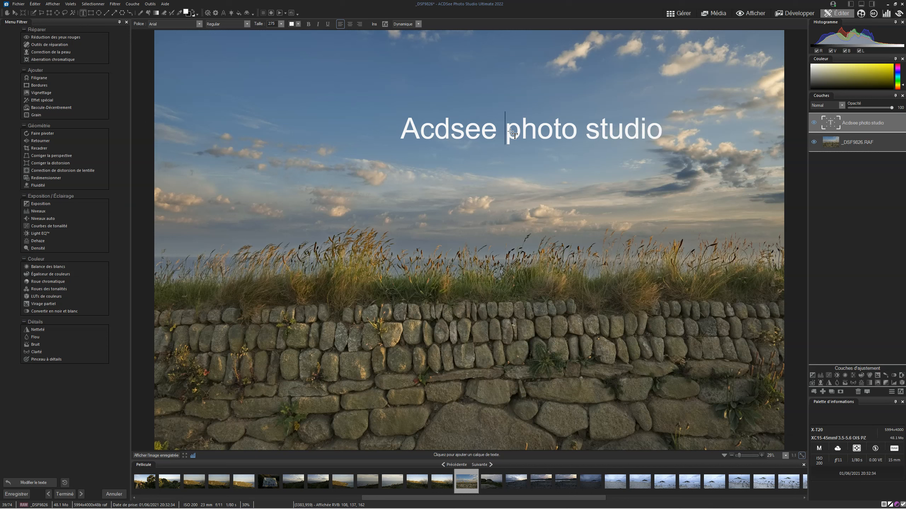
# - Capitalise the last two words so the text reads "Acdsee Photo Studio"
pyautogui.press('Delete')
pyautogui.write('P')
pyautogui.press('Right')
pyautogui.press('Right')
pyautogui.press('Right')
pyautogui.press('Right')
pyautogui.press('BackSpace')
pyautogui.write('S')
pyautogui.click(517, 178)
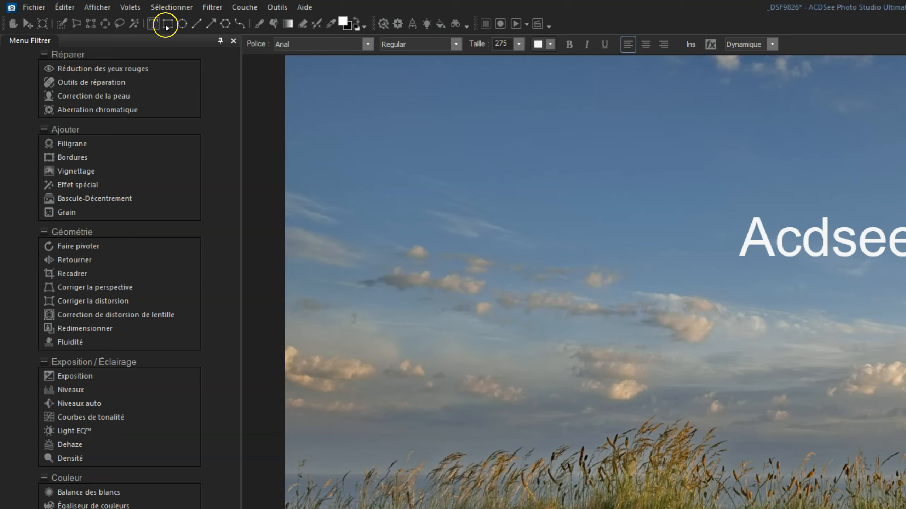
# - Move the text onto the stone wall and enlarge it to span nearly the whole width of the photo
pyautogui.click(28, 24)
pyautogui.moveTo(517, 121); pyautogui.dragTo(485, 165)
pyautogui.moveTo(696, 128); pyautogui.dragTo(585, 386)
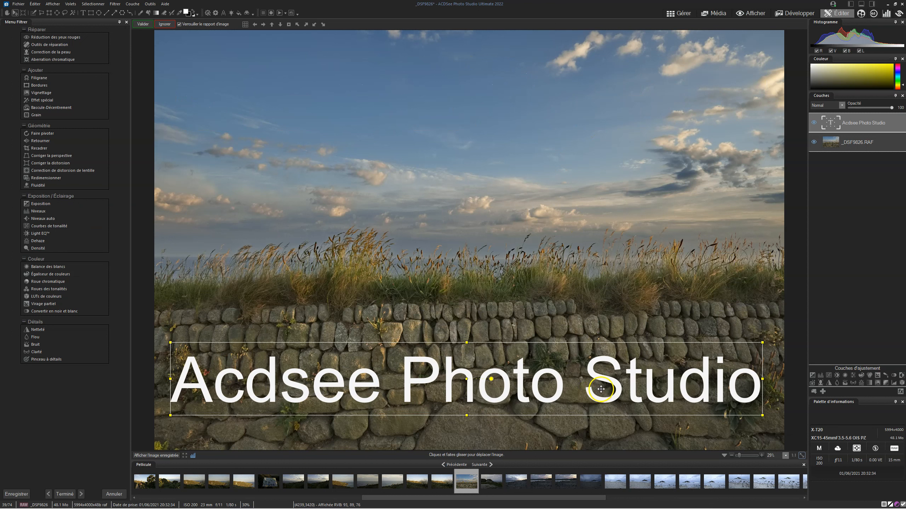
# - Apply Lueur interne to the text layer with Épaisseur 128, Flou 44, Opacité 98 and a dark yellow colour
pyautogui.click(900, 392)
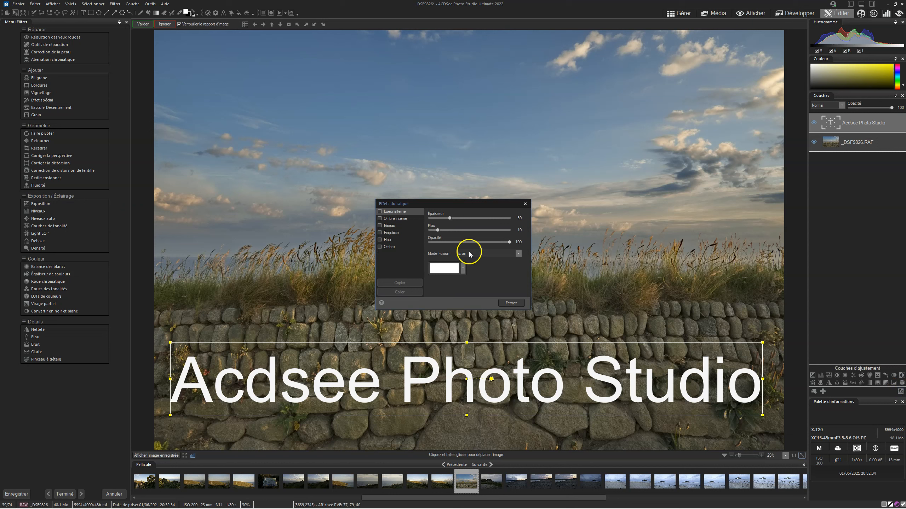
pyautogui.moveTo(405, 206); pyautogui.dragTo(389, 202)
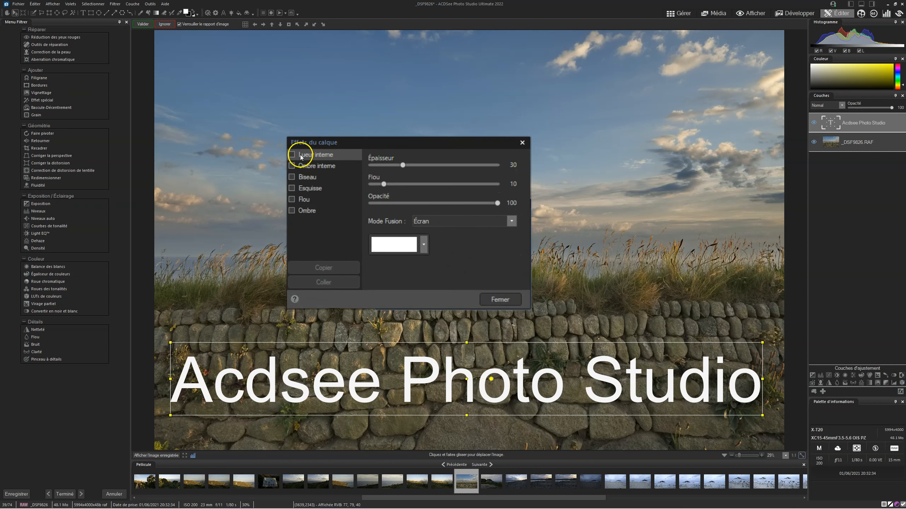
pyautogui.click(292, 155)
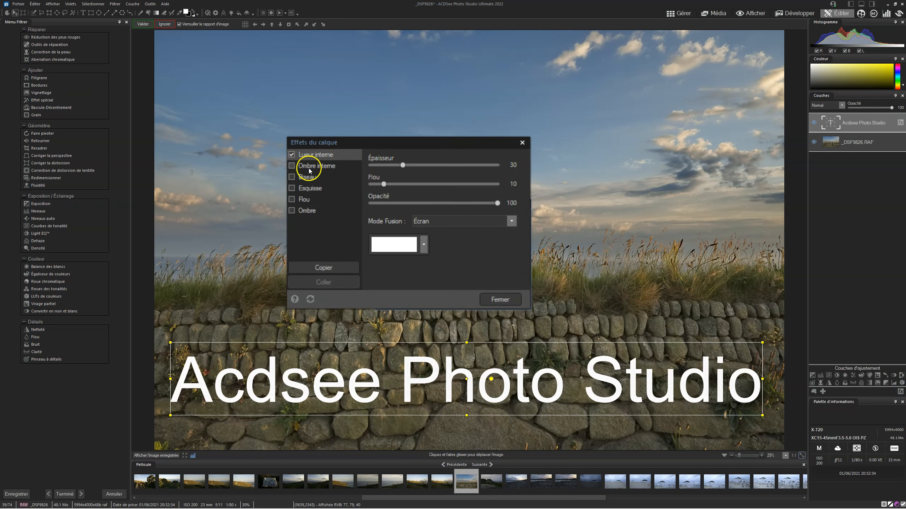
pyautogui.moveTo(407, 165); pyautogui.dragTo(449, 166)
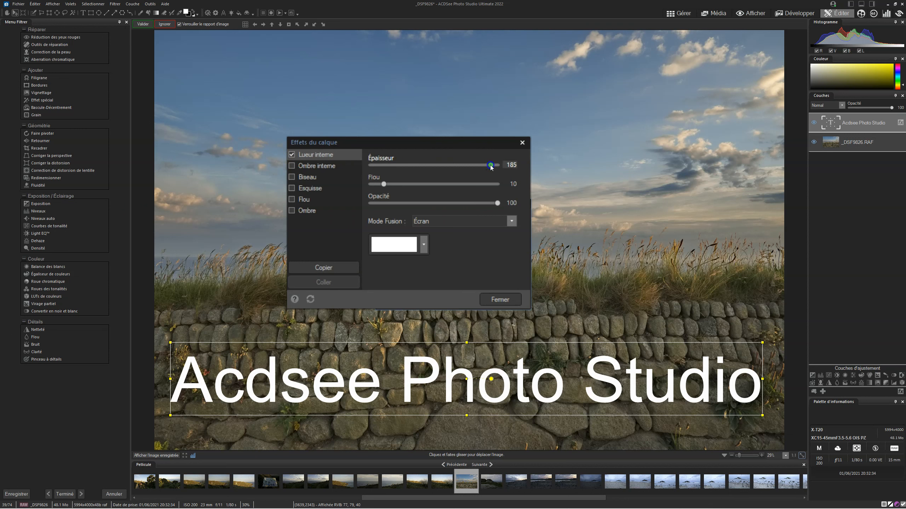
pyautogui.click(379, 185)
pyautogui.moveTo(497, 203); pyautogui.dragTo(494, 203)
pyautogui.click(423, 248)
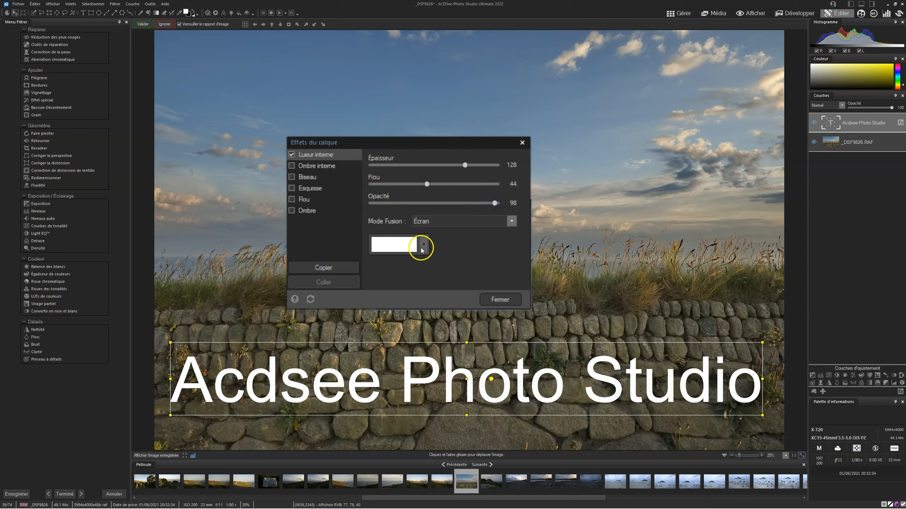
pyautogui.moveTo(389, 297)
pyautogui.mouseDown()
pyautogui.moveTo(462, 292)
pyautogui.moveTo(490, 262)
pyautogui.moveTo(486, 296)
pyautogui.moveTo(491, 289)
pyautogui.mouseUp()
# - Try the text's inner glow in Normal blend mode with Épaisseur 87, Flou 48 and Opacité 56, and switch it off
pyautogui.click(513, 226)
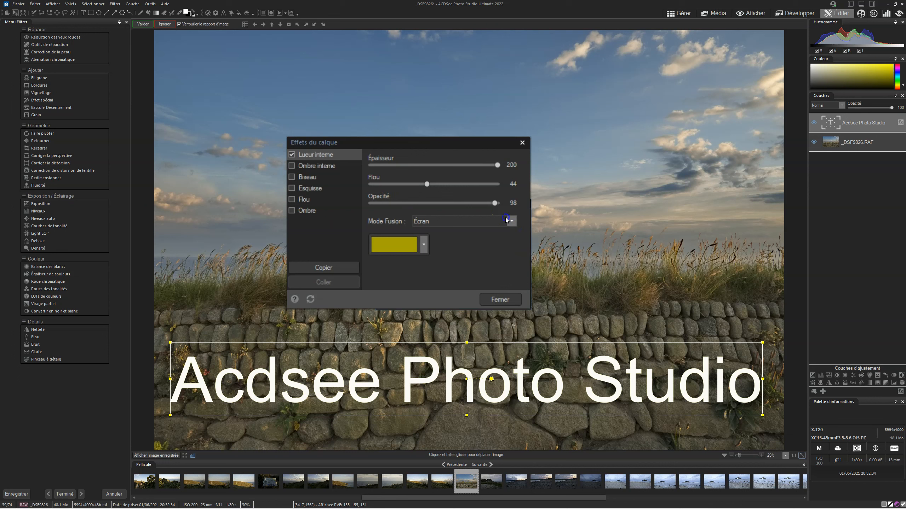
pyautogui.click(506, 218)
pyautogui.click(447, 235)
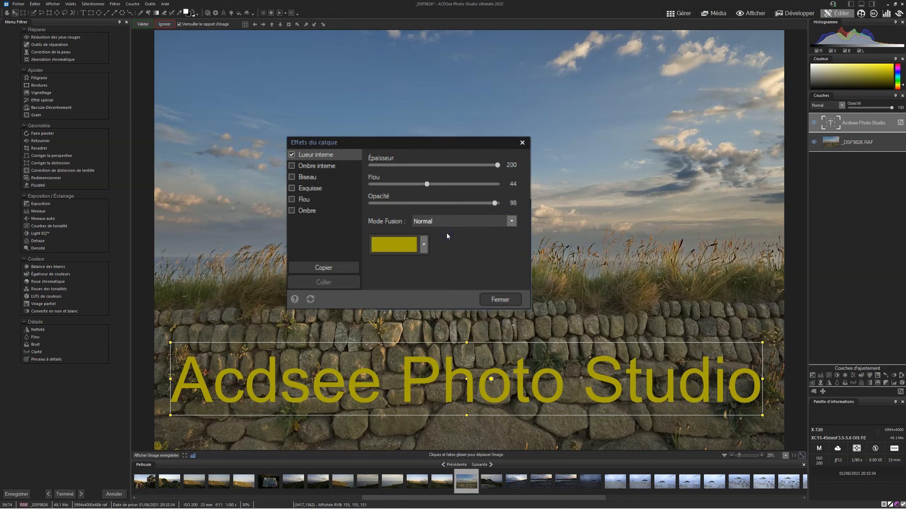
pyautogui.moveTo(496, 166); pyautogui.dragTo(433, 184)
pyautogui.moveTo(493, 203); pyautogui.dragTo(442, 203)
pyautogui.moveTo(420, 165); pyautogui.dragTo(446, 165)
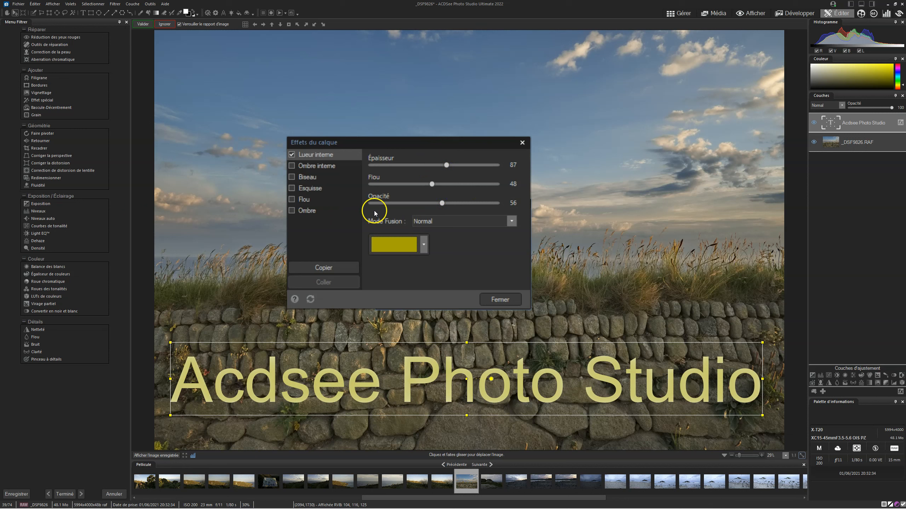
pyautogui.click(291, 155)
# - Try Ombre interne on the text with Flou 20, Distance 58, Opacité 86 and angle 119, and switch it off
pyautogui.click(292, 166)
pyautogui.click(292, 166)
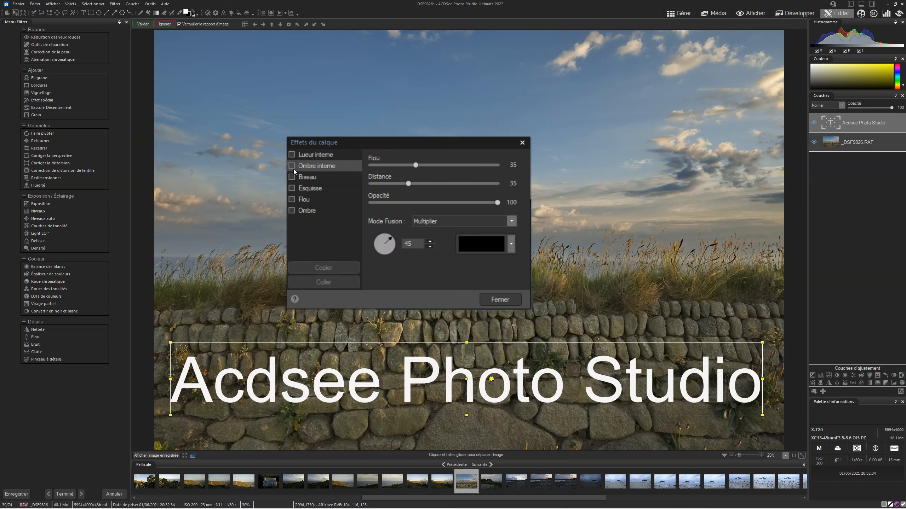
pyautogui.click(293, 167)
pyautogui.moveTo(420, 167); pyautogui.dragTo(430, 188)
pyautogui.moveTo(488, 209)
pyautogui.mouseDown()
pyautogui.moveTo(495, 200)
pyautogui.moveTo(354, 200)
pyautogui.moveTo(480, 202)
pyautogui.mouseUp()
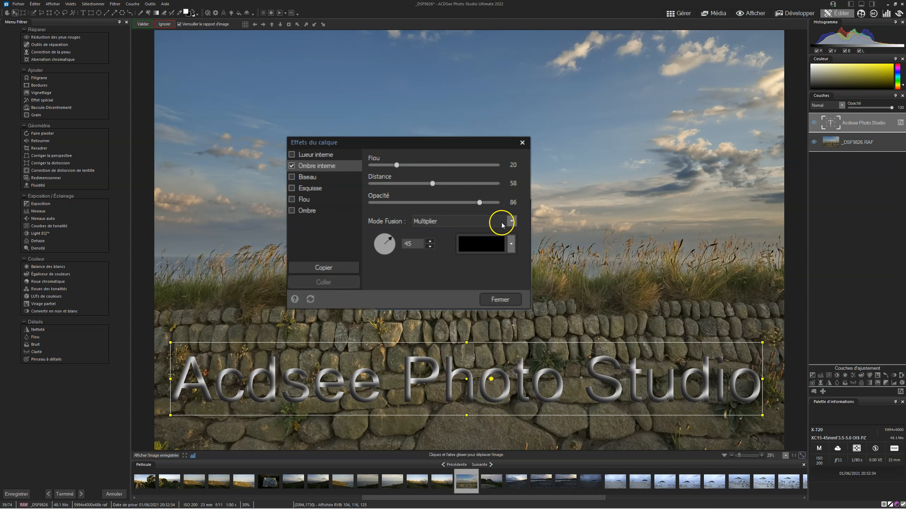
pyautogui.moveTo(395, 238)
pyautogui.mouseDown()
pyautogui.moveTo(372, 259)
pyautogui.moveTo(389, 220)
pyautogui.moveTo(361, 255)
pyautogui.moveTo(403, 252)
pyautogui.moveTo(388, 233)
pyautogui.mouseUp()
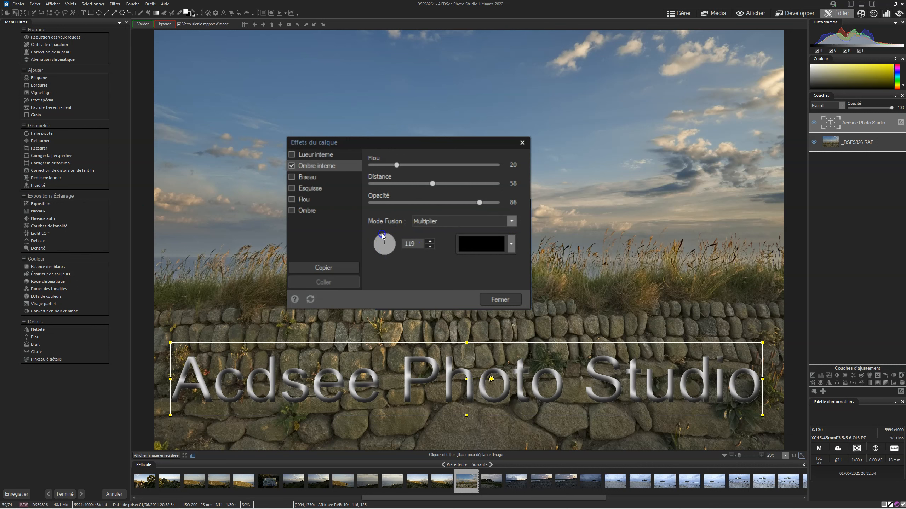
pyautogui.click(291, 166)
# - Try Biseau on the text with the light source near the sphere's top, Élévation 64 and Rayon 28, and switch it off
pyautogui.click(309, 182)
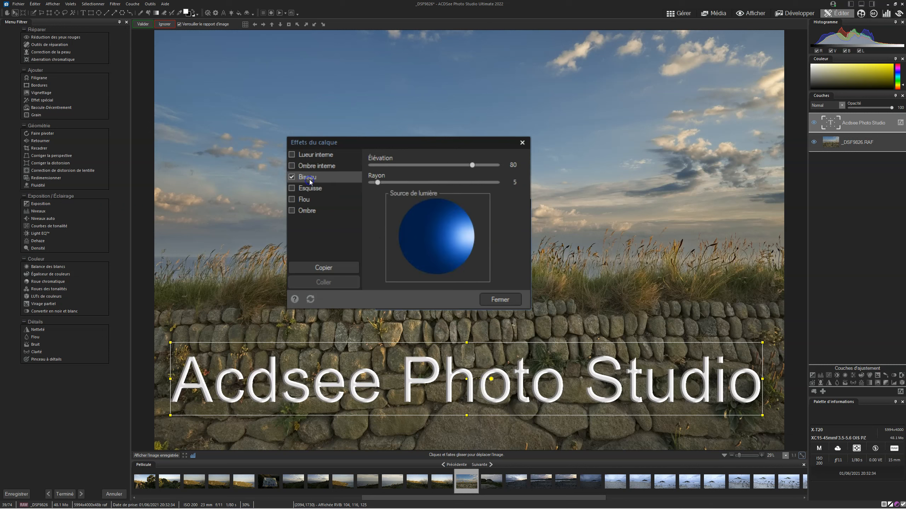
pyautogui.moveTo(478, 231); pyautogui.dragTo(450, 205)
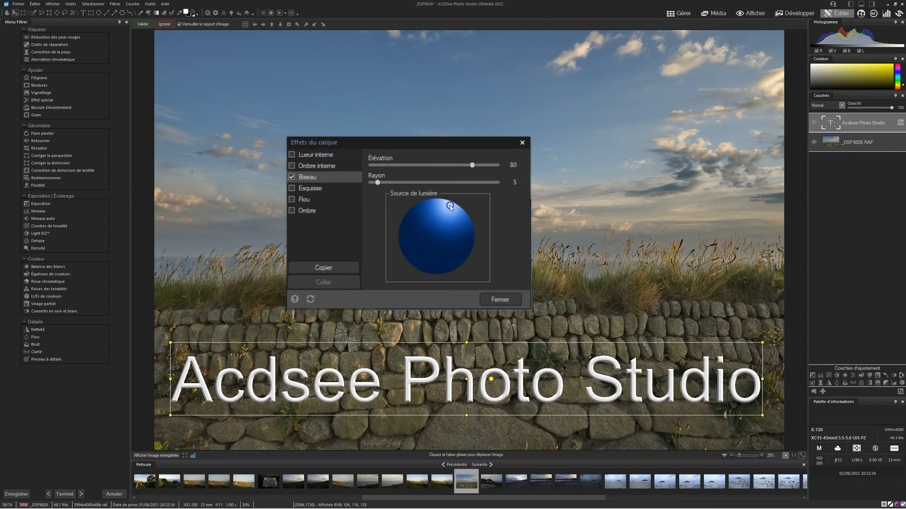
pyautogui.moveTo(472, 165)
pyautogui.mouseDown()
pyautogui.moveTo(420, 163)
pyautogui.moveTo(461, 164)
pyautogui.moveTo(421, 172)
pyautogui.moveTo(452, 165)
pyautogui.mouseUp()
pyautogui.click(378, 180)
pyautogui.moveTo(377, 183)
pyautogui.mouseDown()
pyautogui.moveTo(507, 183)
pyautogui.moveTo(410, 183)
pyautogui.mouseUp()
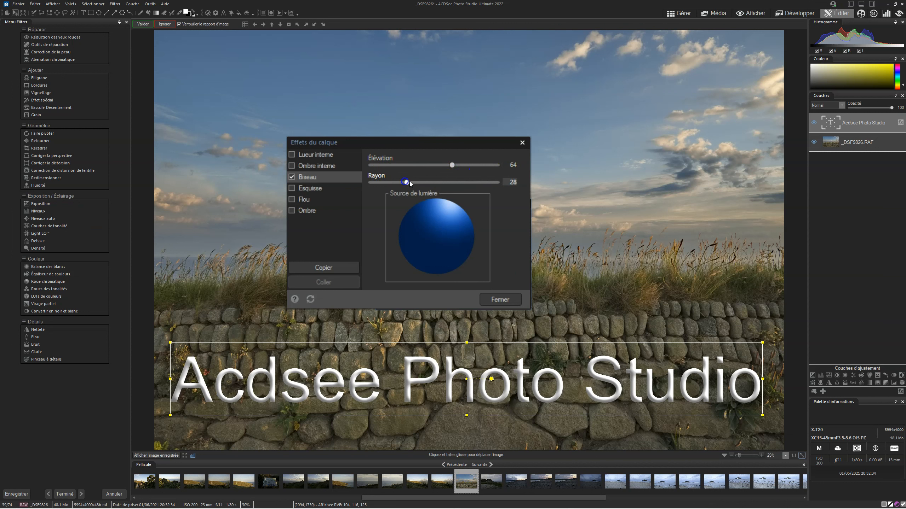
pyautogui.click(306, 181)
# - Try Esquisse on the text layer with Épaisseur 0, Flou 76 and Opacité 100
pyautogui.click(291, 187)
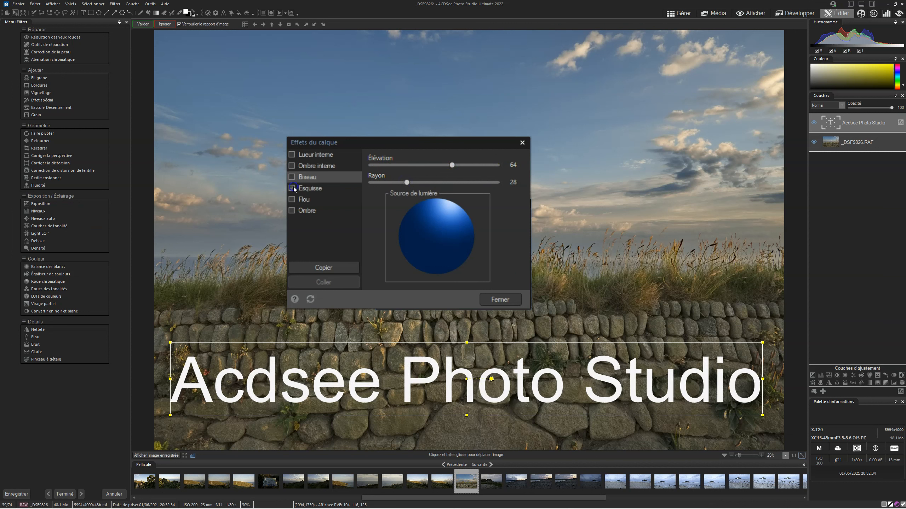
pyautogui.click(313, 190)
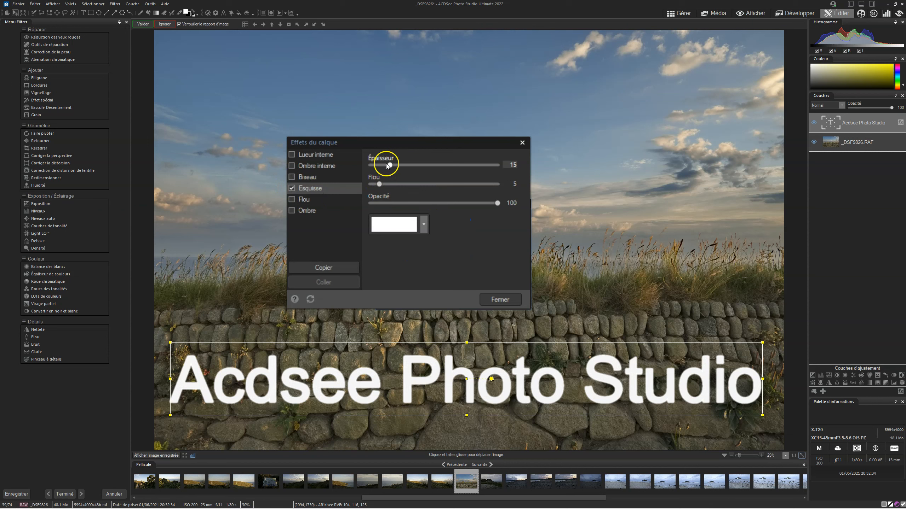
pyautogui.moveTo(389, 166); pyautogui.dragTo(436, 166)
pyautogui.moveTo(379, 184)
pyautogui.mouseDown()
pyautogui.moveTo(504, 184)
pyautogui.moveTo(459, 202)
pyautogui.moveTo(326, 206)
pyautogui.moveTo(429, 207)
pyautogui.moveTo(414, 203)
pyautogui.mouseUp()
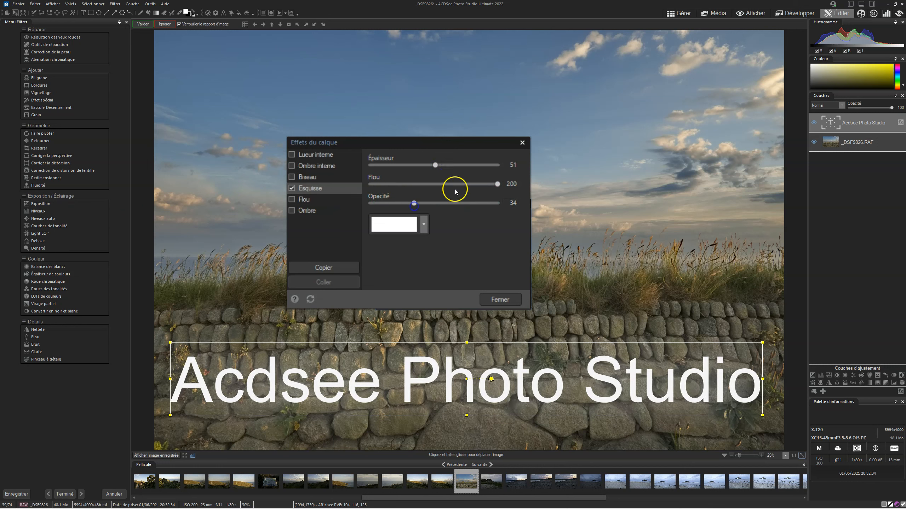
pyautogui.moveTo(420, 167); pyautogui.dragTo(370, 166)
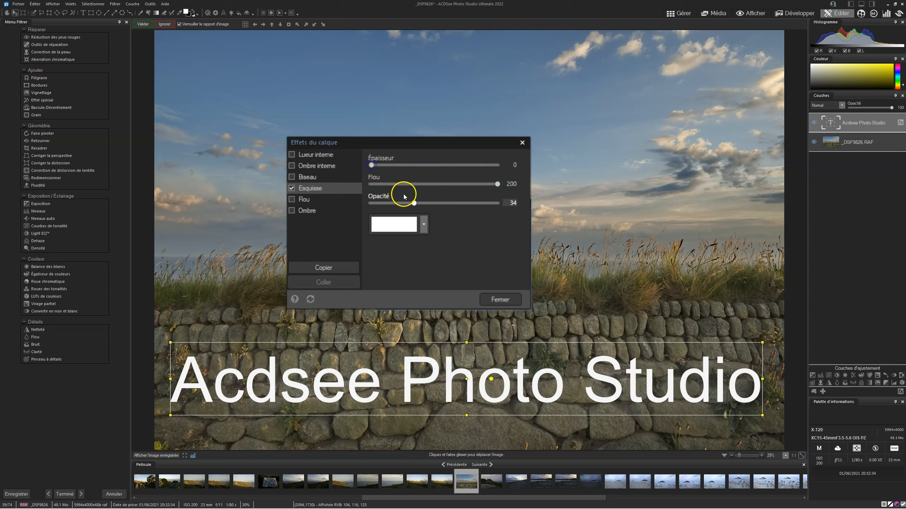
pyautogui.moveTo(412, 203); pyautogui.dragTo(540, 243)
pyautogui.moveTo(498, 185)
pyautogui.mouseDown()
pyautogui.moveTo(404, 185)
pyautogui.moveTo(448, 188)
pyautogui.mouseUp()
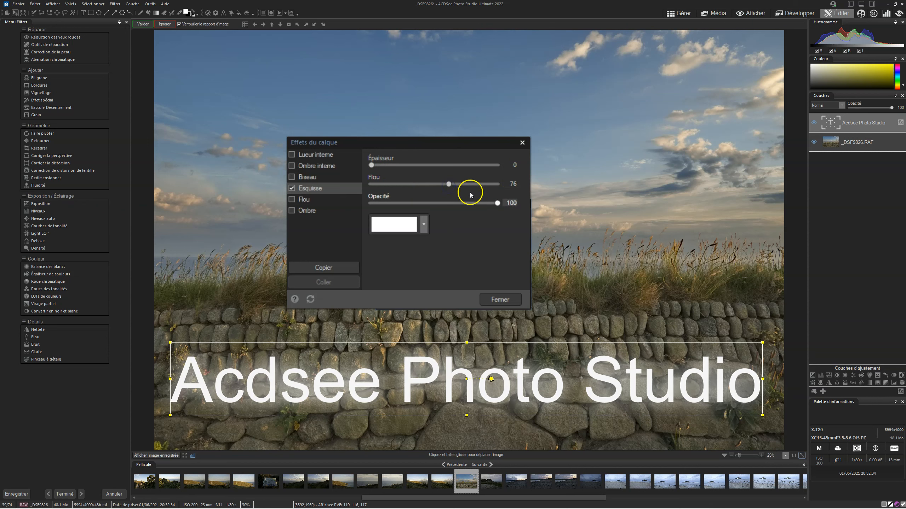
# - Try a yellow-green colour for the text's Esquisse effect, and reset the layer effects
pyautogui.click(419, 224)
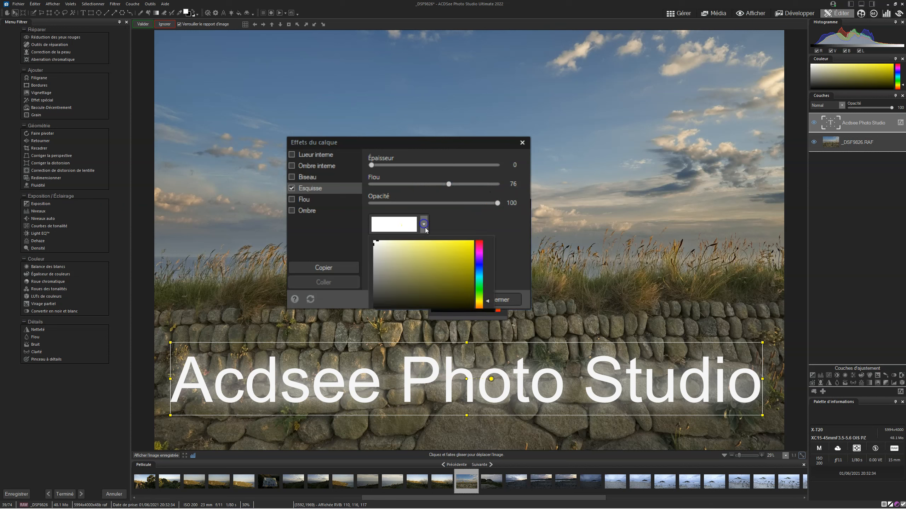
pyautogui.click(465, 257)
pyautogui.moveTo(479, 288); pyautogui.dragTo(478, 299)
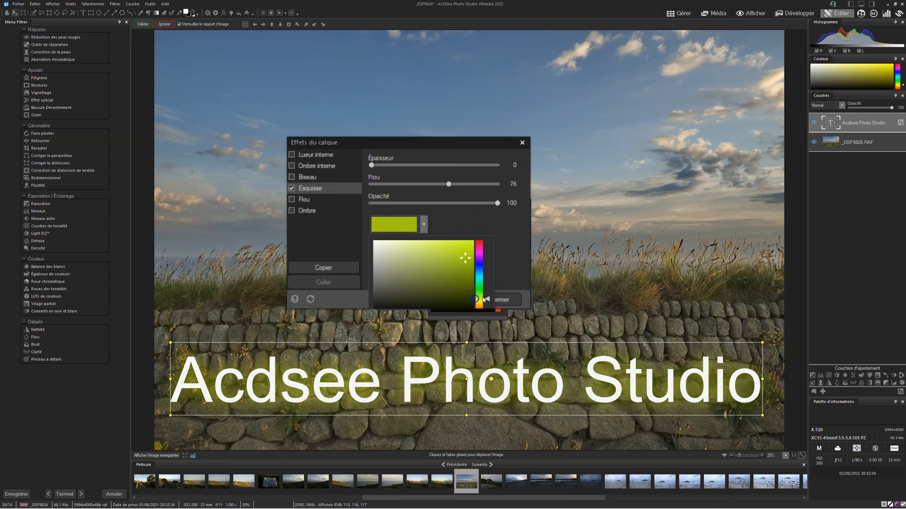
pyautogui.click(309, 299)
pyautogui.click(309, 299)
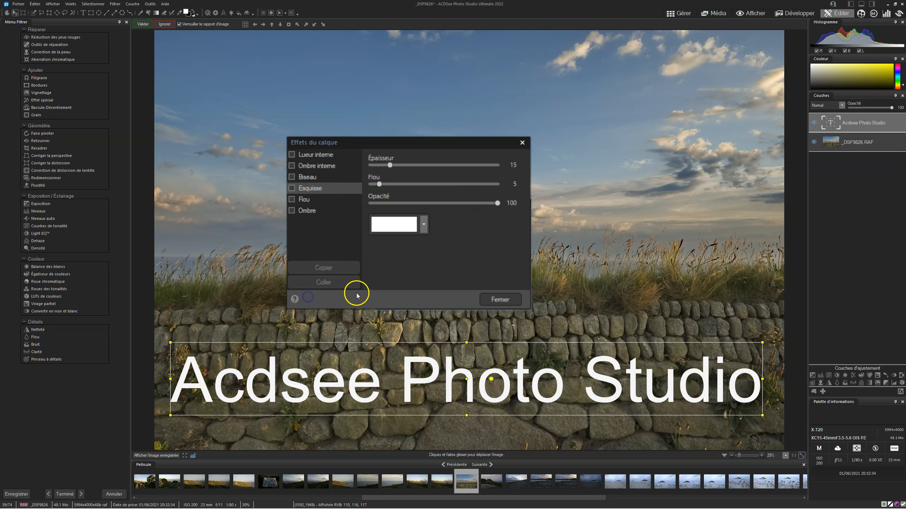
# - Try Flou on the text from maximum Intensité down to 0, and switch it off in favour of Ombre
pyautogui.click(298, 202)
pyautogui.click(291, 199)
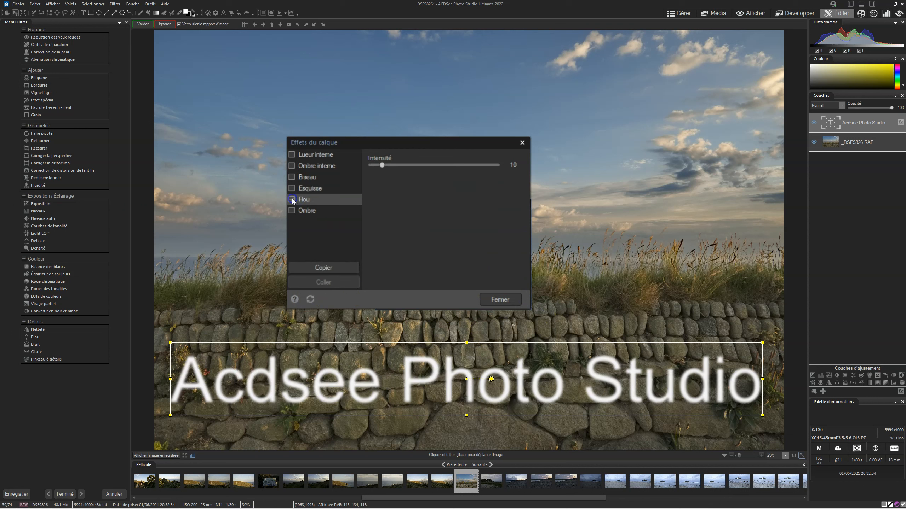
pyautogui.moveTo(381, 167); pyautogui.dragTo(531, 229)
pyautogui.moveTo(495, 170); pyautogui.dragTo(370, 215)
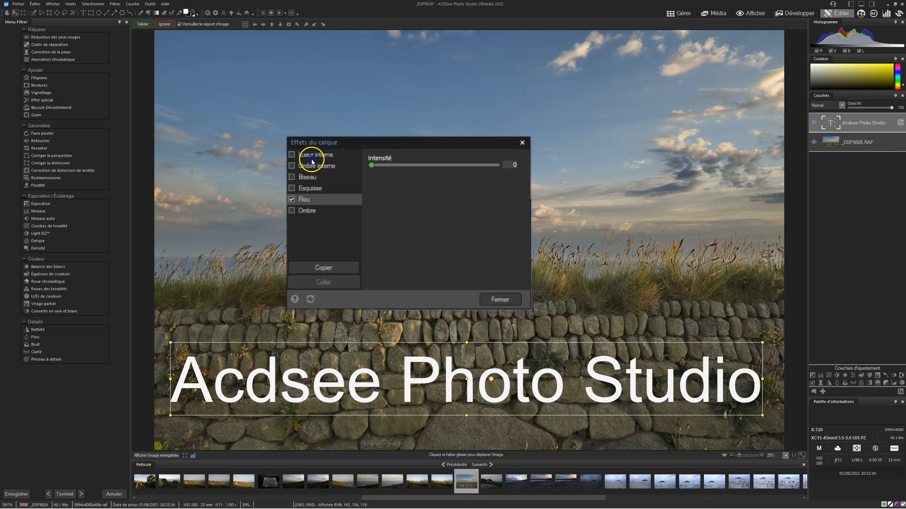
pyautogui.click(292, 210)
pyautogui.click(291, 200)
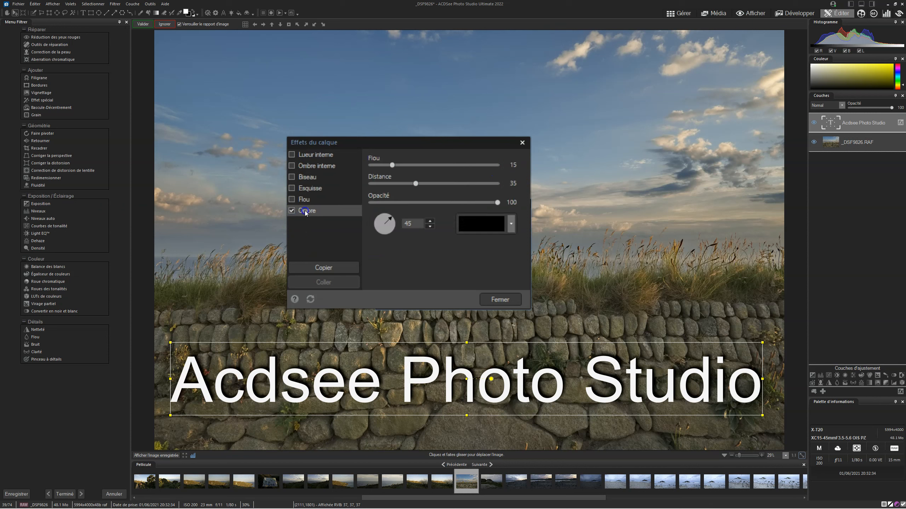
# - Try the text's Ombre with Flou 22, Distance 250 and angle 13, and reset the layer effects
pyautogui.moveTo(395, 166); pyautogui.dragTo(503, 199)
pyautogui.moveTo(391, 218); pyautogui.dragTo(452, 211)
pyautogui.moveTo(485, 183); pyautogui.dragTo(535, 235)
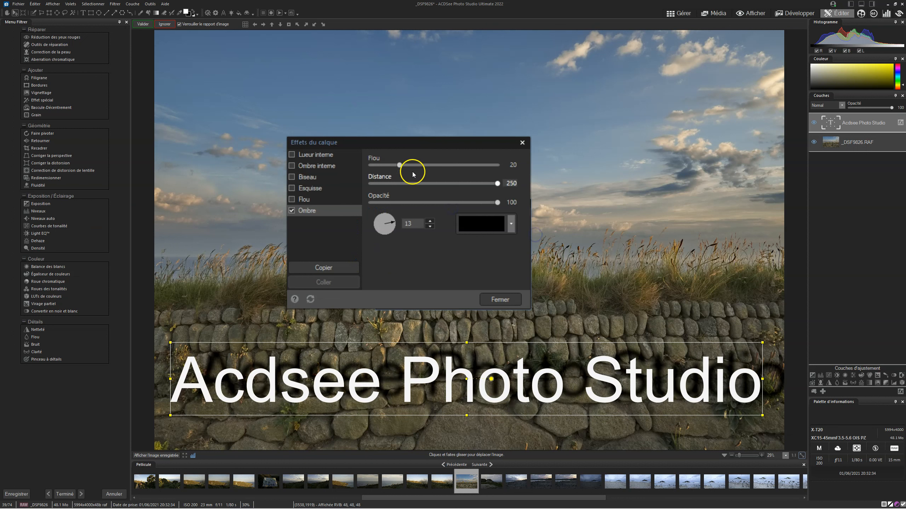
pyautogui.moveTo(399, 164)
pyautogui.mouseDown()
pyautogui.moveTo(458, 170)
pyautogui.moveTo(384, 169)
pyautogui.moveTo(402, 166)
pyautogui.mouseUp()
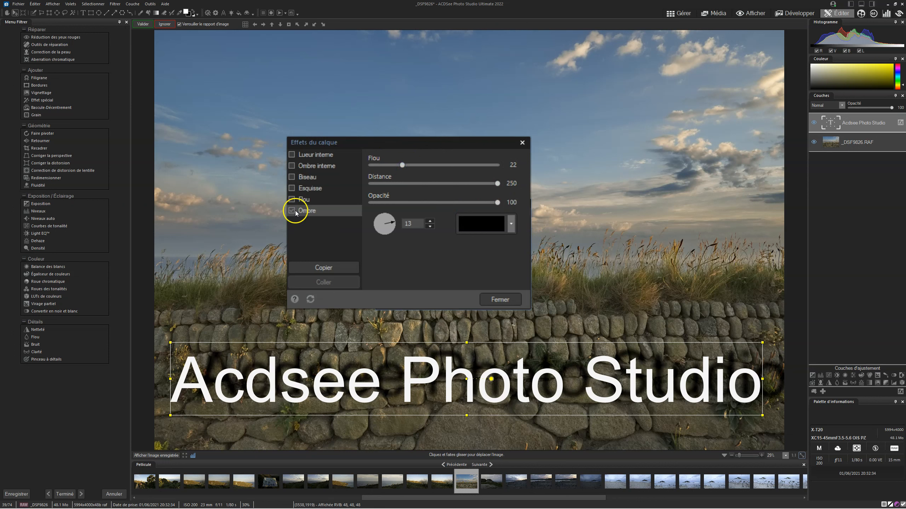
pyautogui.click(311, 299)
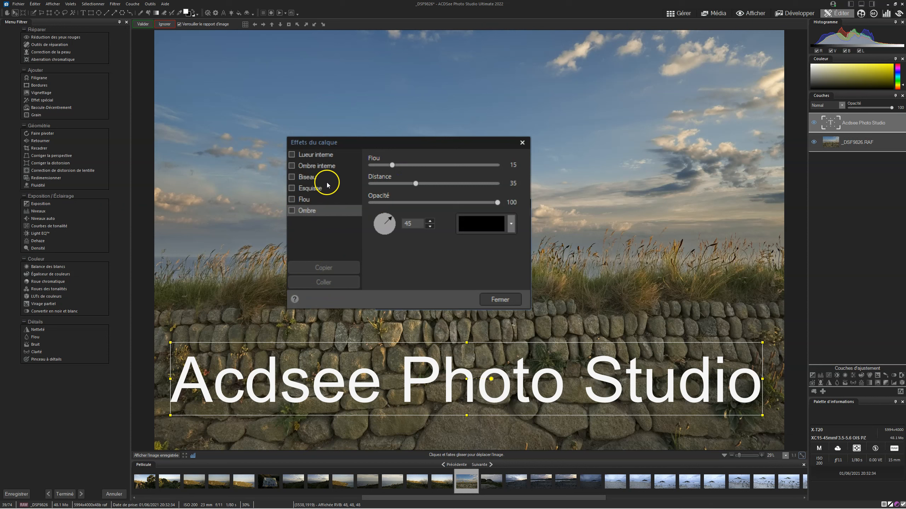
# - Enable Lueur interne on the text layer and give it a bright yellow colour
pyautogui.click(315, 156)
pyautogui.click(292, 155)
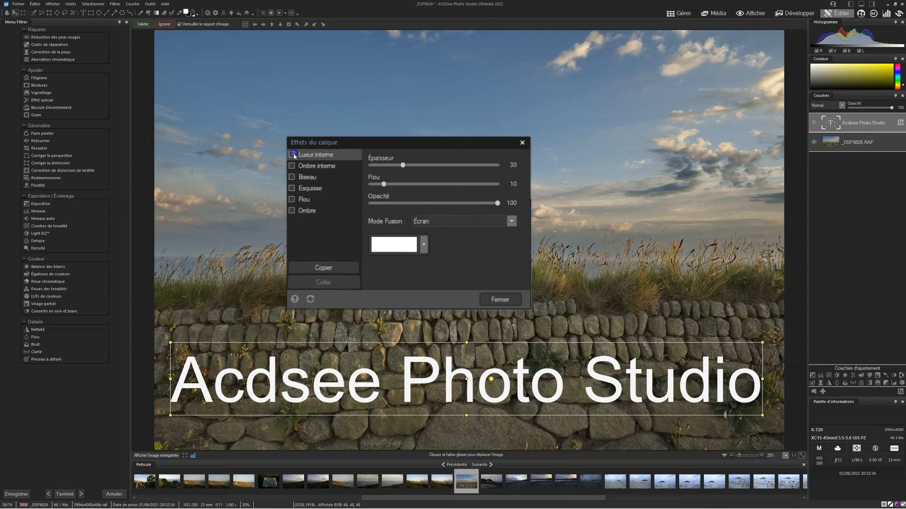
pyautogui.click(292, 155)
pyautogui.click(293, 155)
pyautogui.click(422, 245)
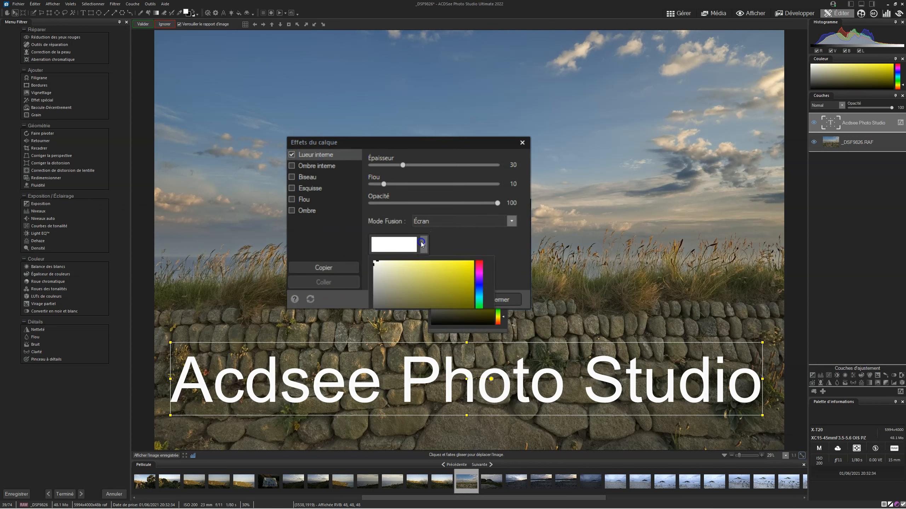
pyautogui.moveTo(419, 267); pyautogui.dragTo(506, 245)
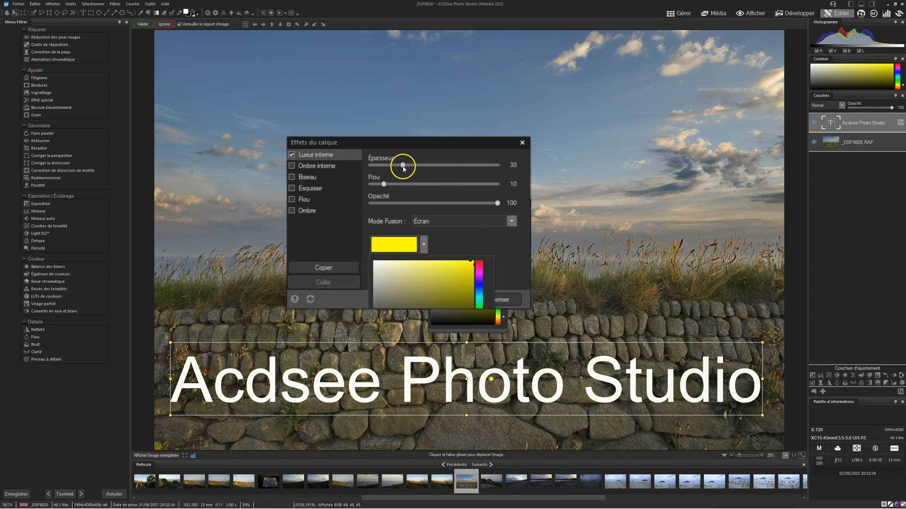
# - Set the text's inner glow to Épaisseur 66, Flou 60, Opacité 41 and the Multiplier blend mode
pyautogui.moveTo(403, 166); pyautogui.dragTo(455, 165)
pyautogui.moveTo(383, 184); pyautogui.dragTo(447, 184)
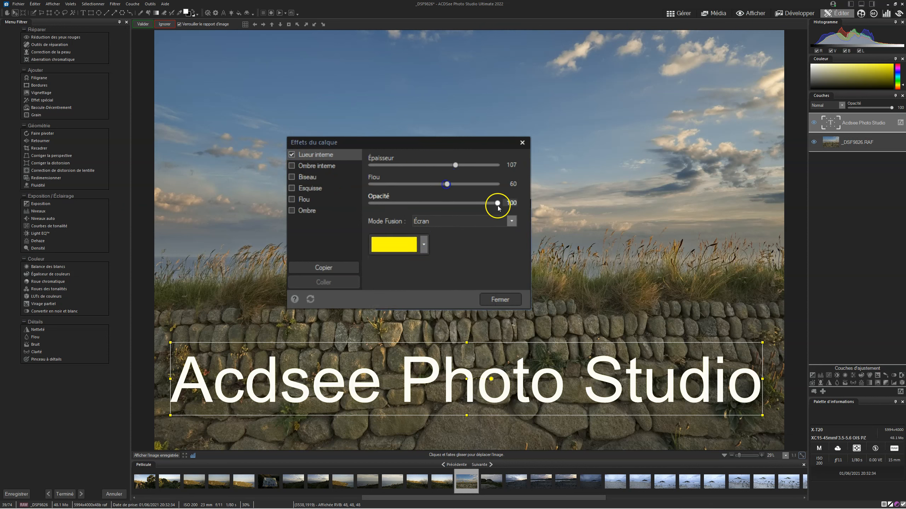
pyautogui.moveTo(495, 202); pyautogui.dragTo(423, 207)
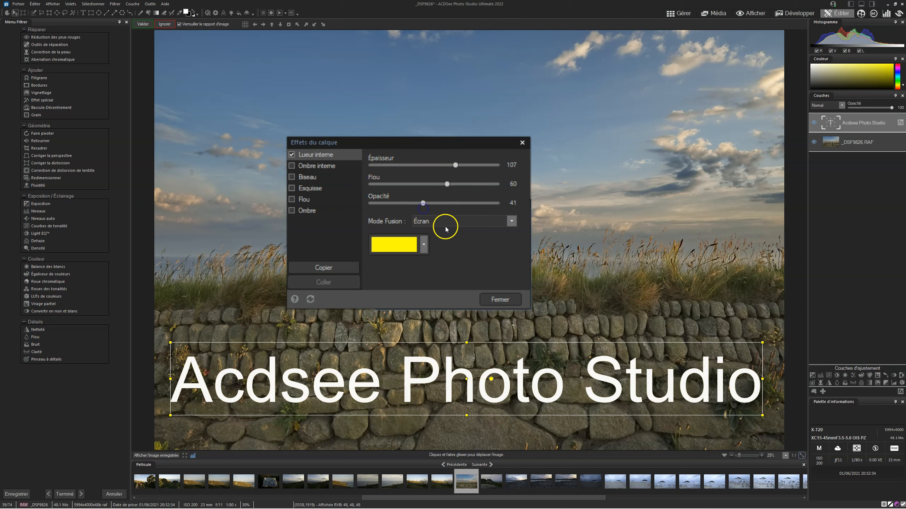
pyautogui.click(446, 229)
pyautogui.click(448, 247)
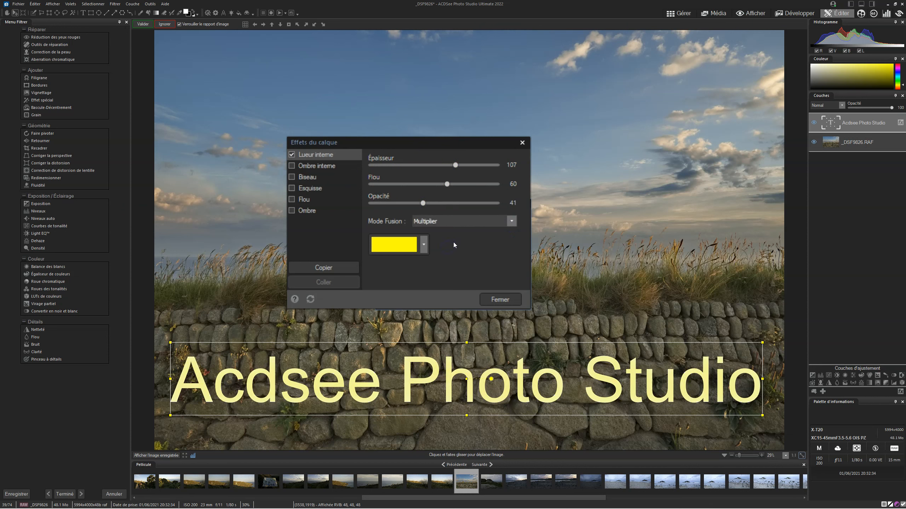
pyautogui.moveTo(453, 165)
pyautogui.mouseDown()
pyautogui.moveTo(387, 164)
pyautogui.moveTo(439, 166)
pyautogui.mouseUp()
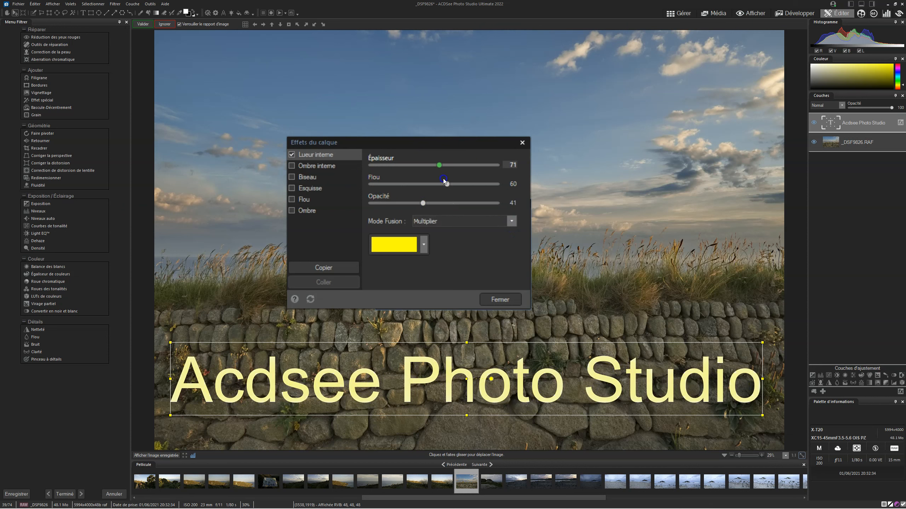
# - Add Biseau to the yellow text with the light source at the lower left of the sphere
pyautogui.click(291, 177)
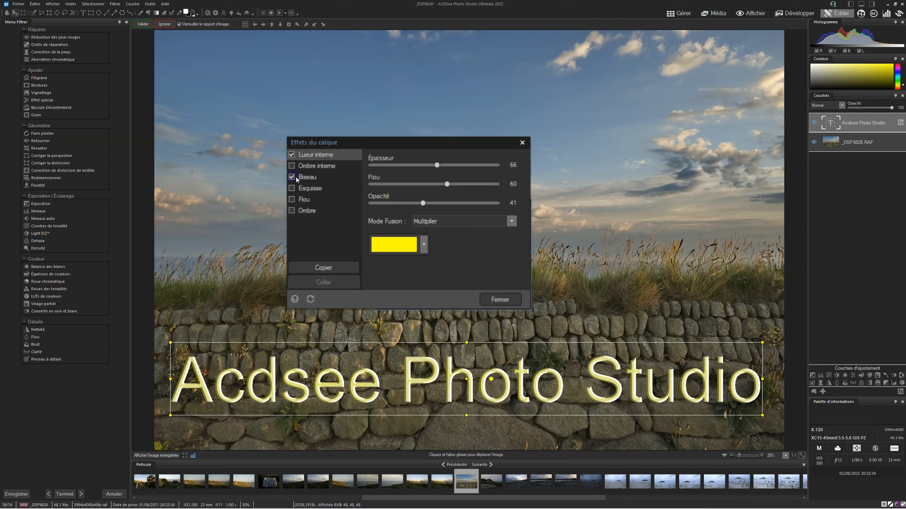
pyautogui.click(308, 178)
pyautogui.moveTo(445, 229); pyautogui.dragTo(424, 258)
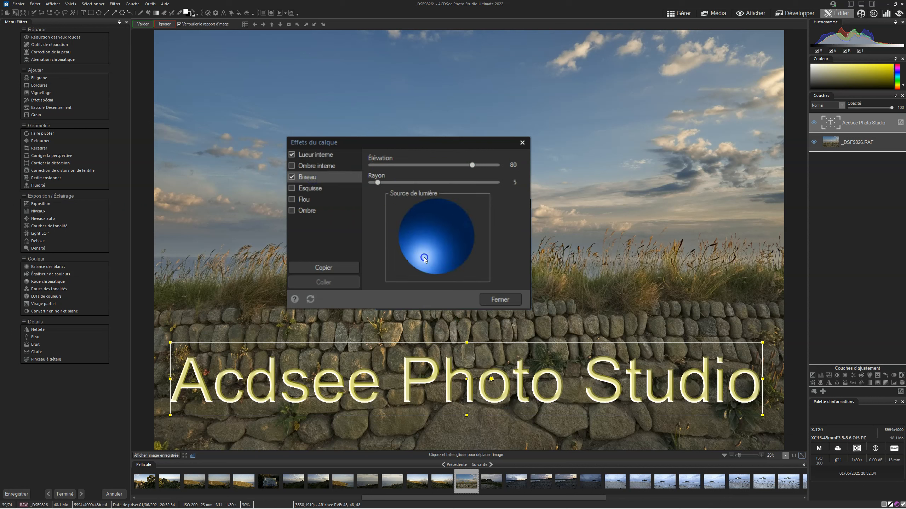
# - Add Ombre to the text with Distance 97, Flou 30 and Opacité 79, adjust its angle, and close the layer effects dialog
pyautogui.click(290, 211)
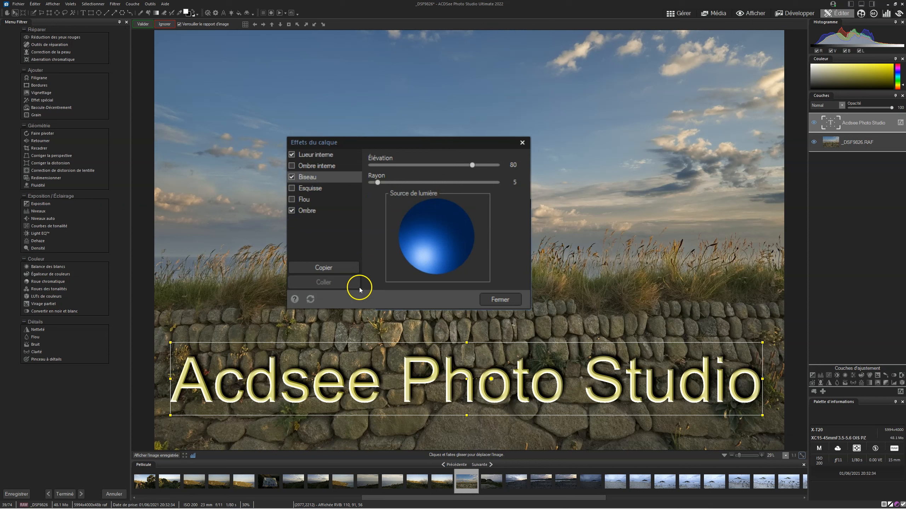
pyautogui.click(308, 210)
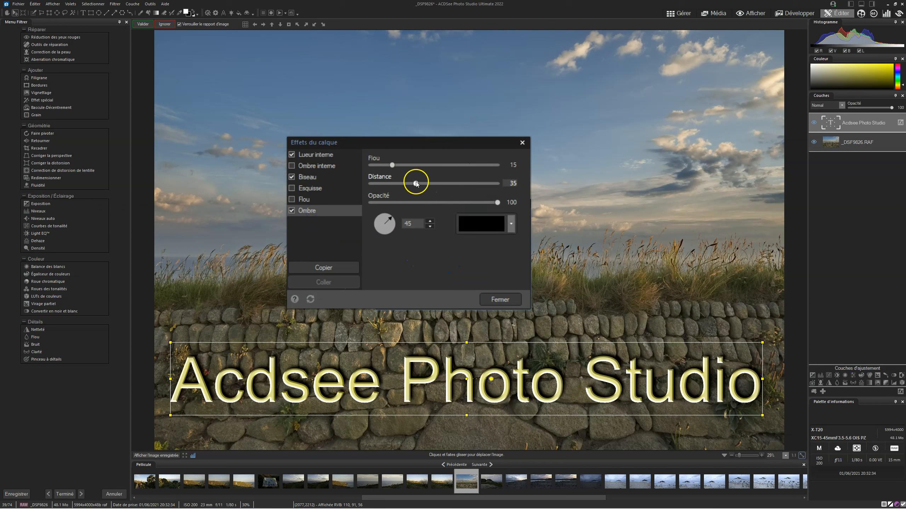
pyautogui.moveTo(415, 184); pyautogui.dragTo(450, 191)
pyautogui.moveTo(392, 165); pyautogui.dragTo(413, 165)
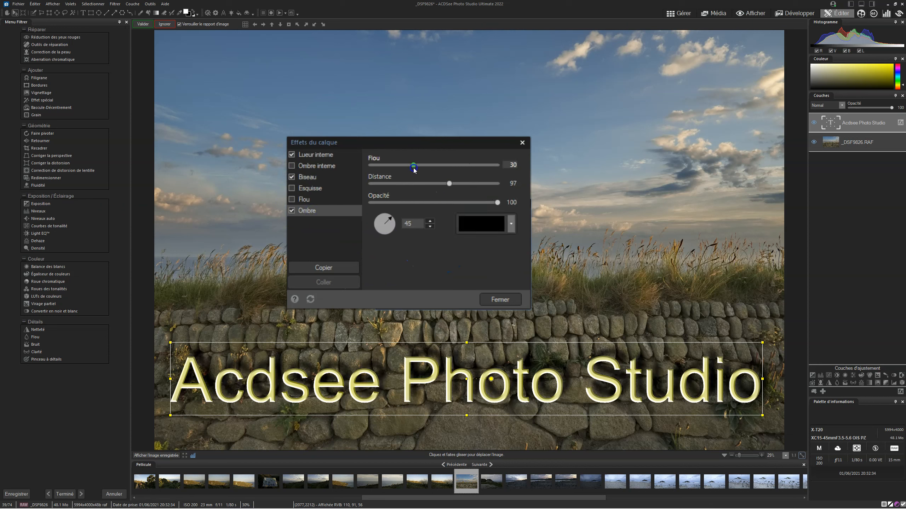
pyautogui.moveTo(494, 203); pyautogui.dragTo(471, 203)
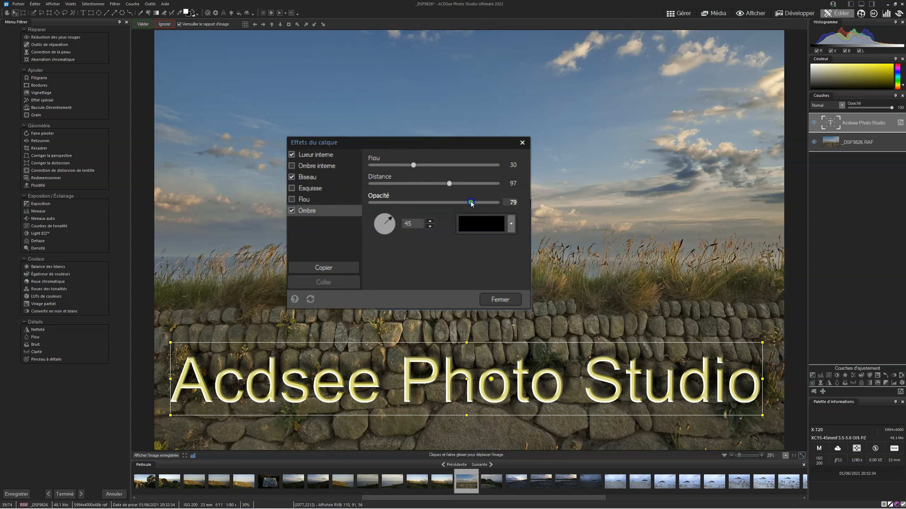
pyautogui.moveTo(389, 217); pyautogui.dragTo(412, 205)
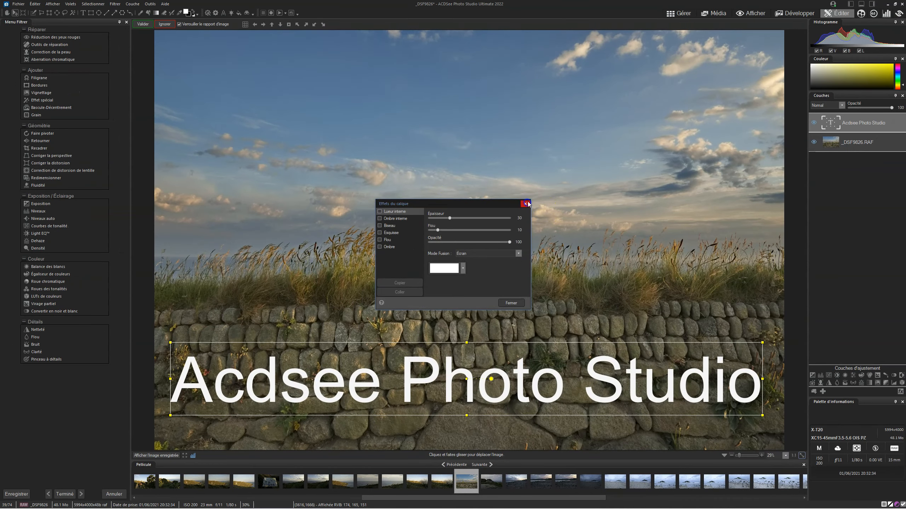
pyautogui.click(527, 203)
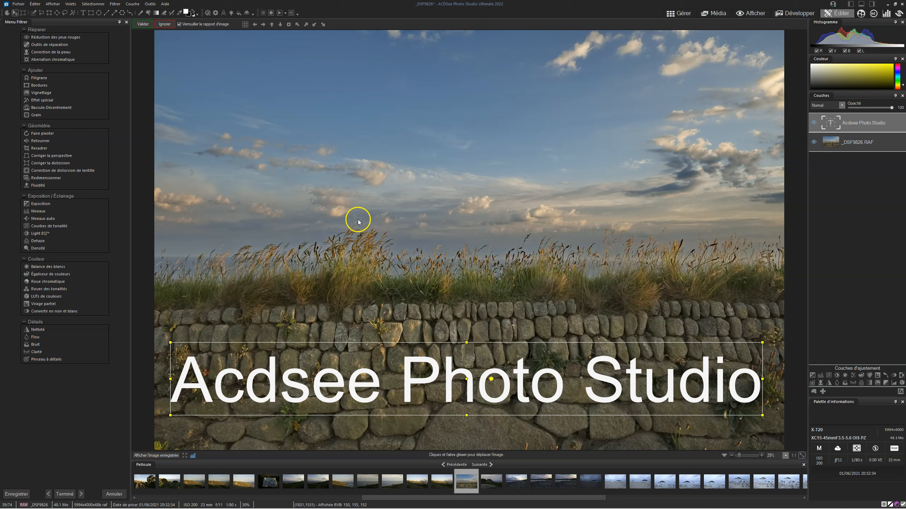